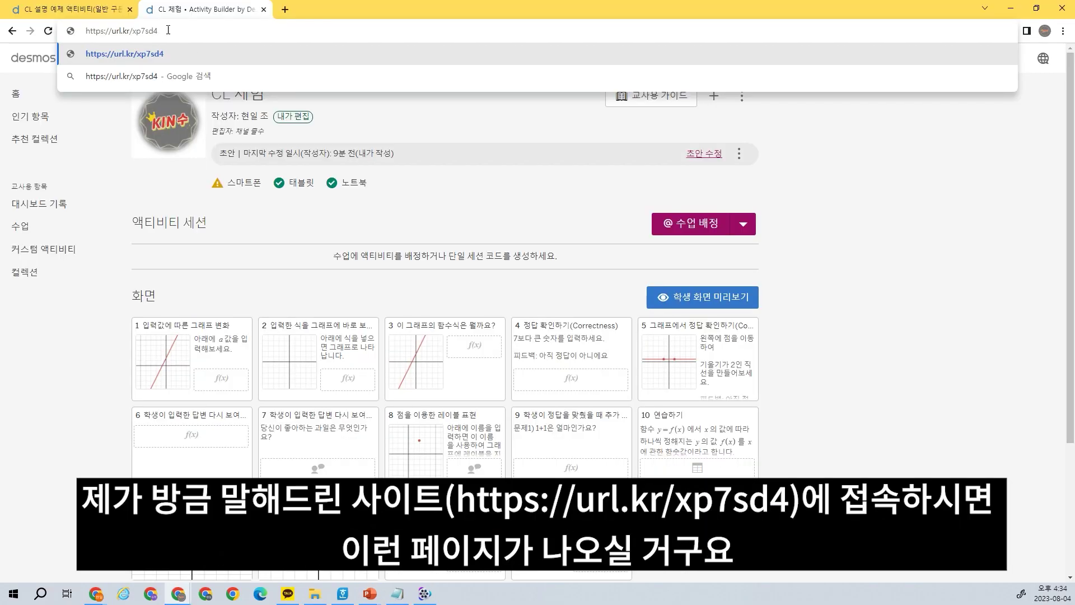
pyautogui.press('Return')
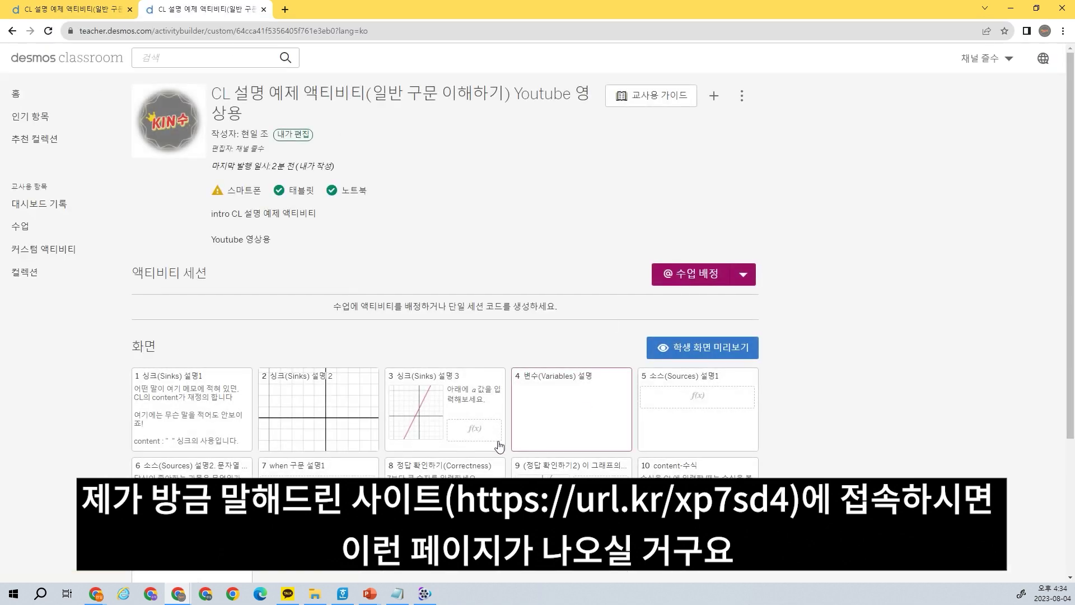
pyautogui.scroll(-1, 544, 255)
pyautogui.scroll(1, 545, 255)
pyautogui.click(742, 95)
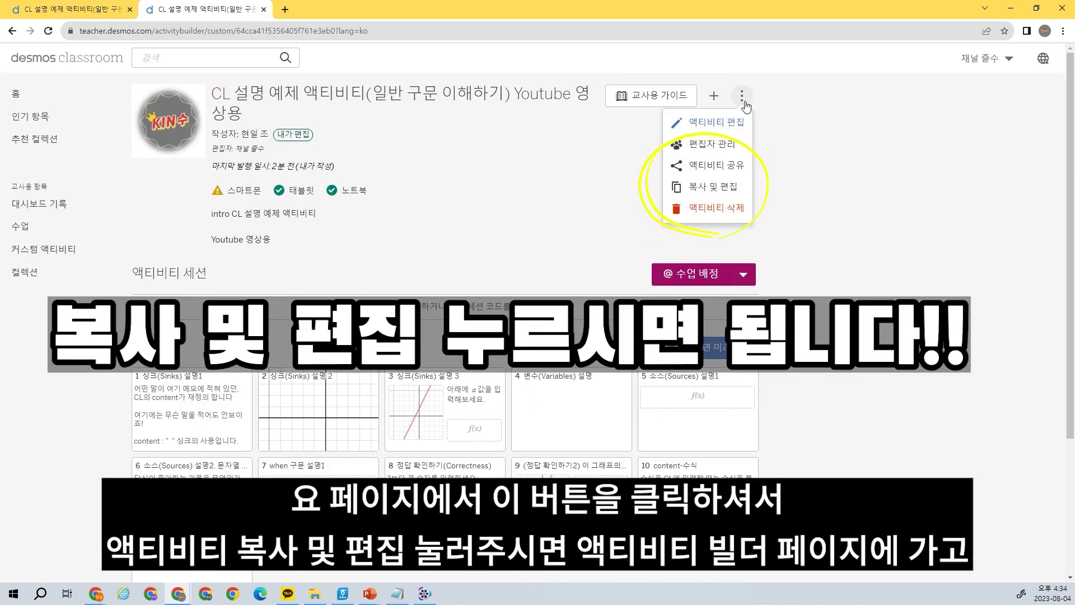
pyautogui.click(717, 121)
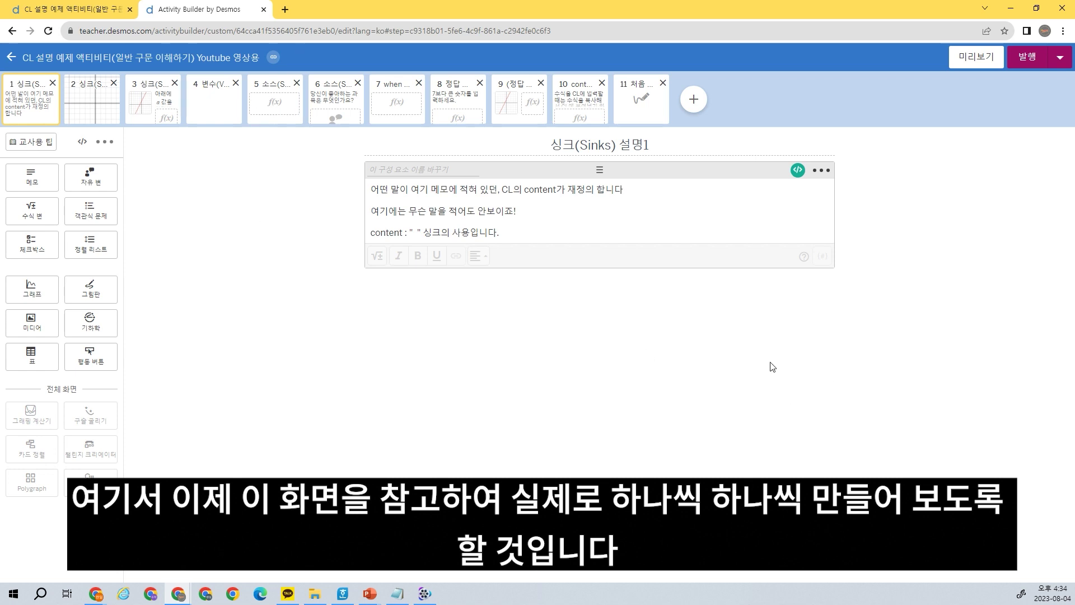
# Step: Create a new custom activity titled "연습용" from the custom activities page in the other browser tab
pyautogui.hotkey('ctrl', 'pageup')
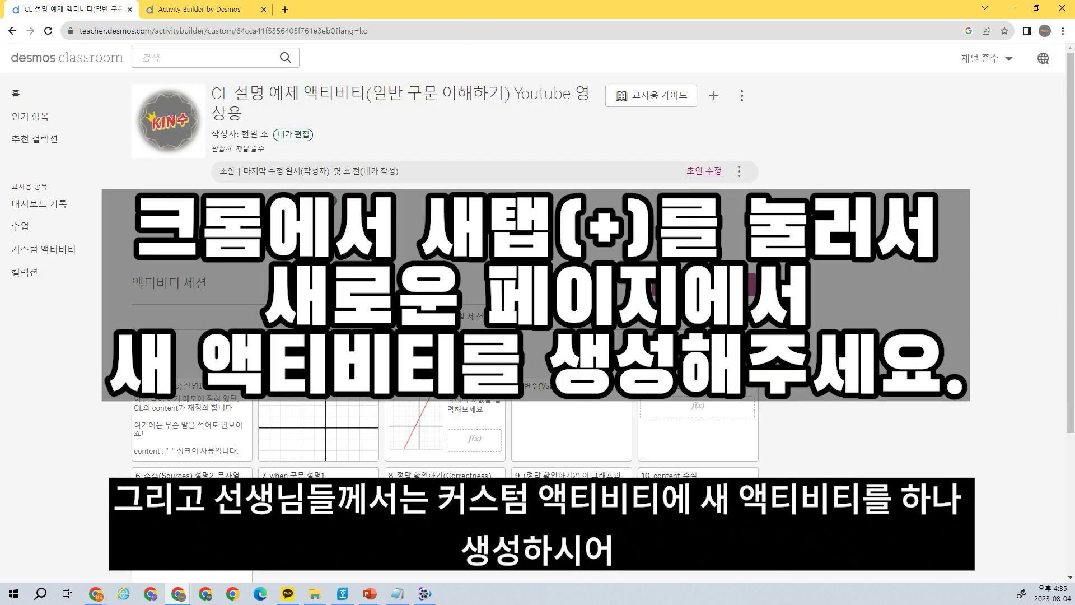
pyautogui.click(43, 249)
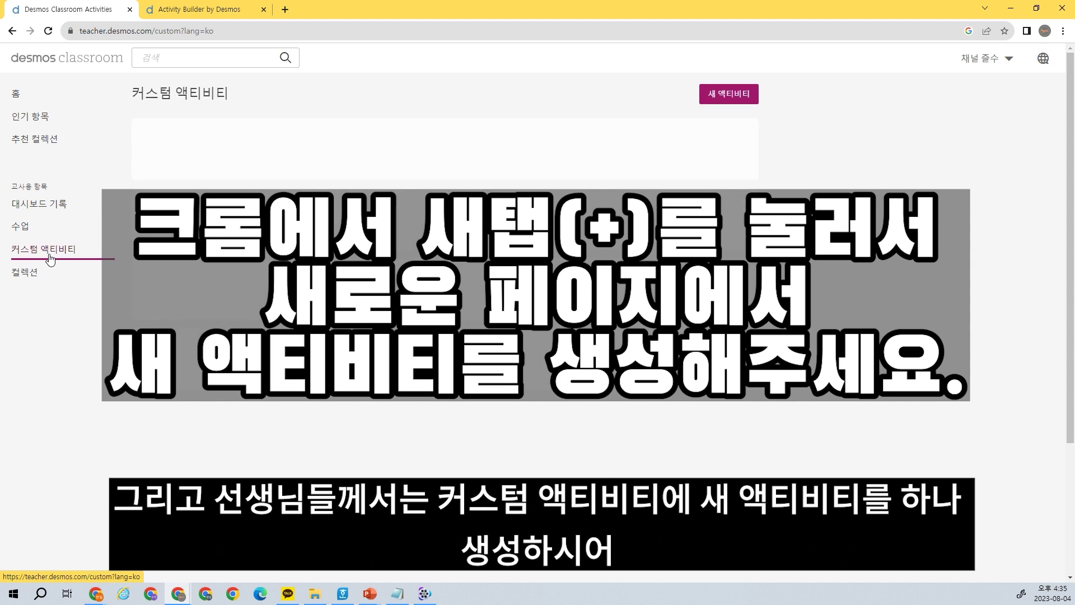
pyautogui.click(727, 95)
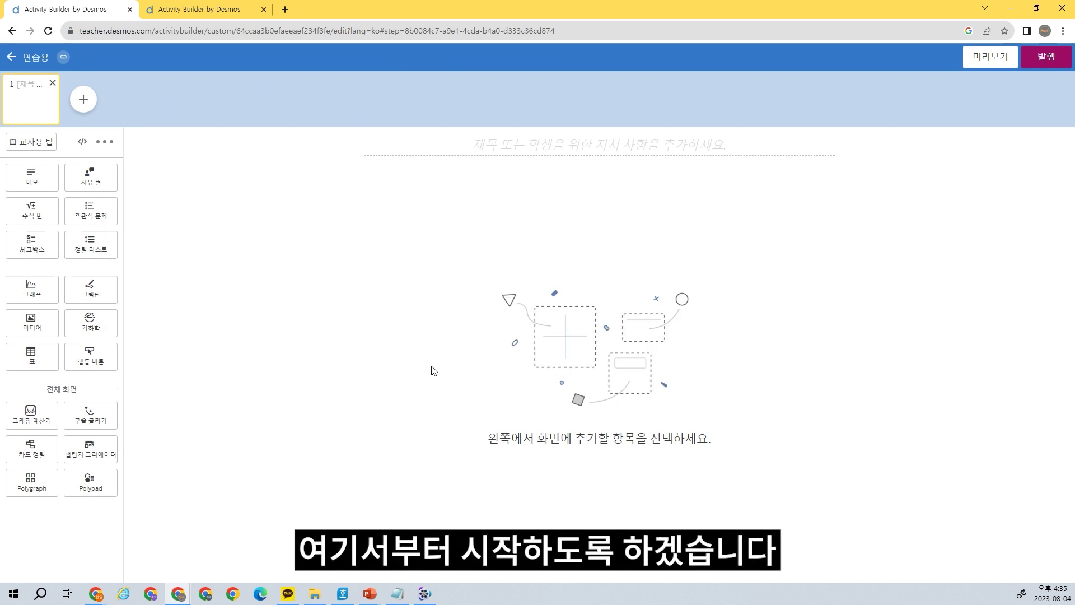
# Step: Arrange the browser tabs with the reference activity before the 연습용 activity, and return to the 연습용 activity
pyautogui.click(201, 13)
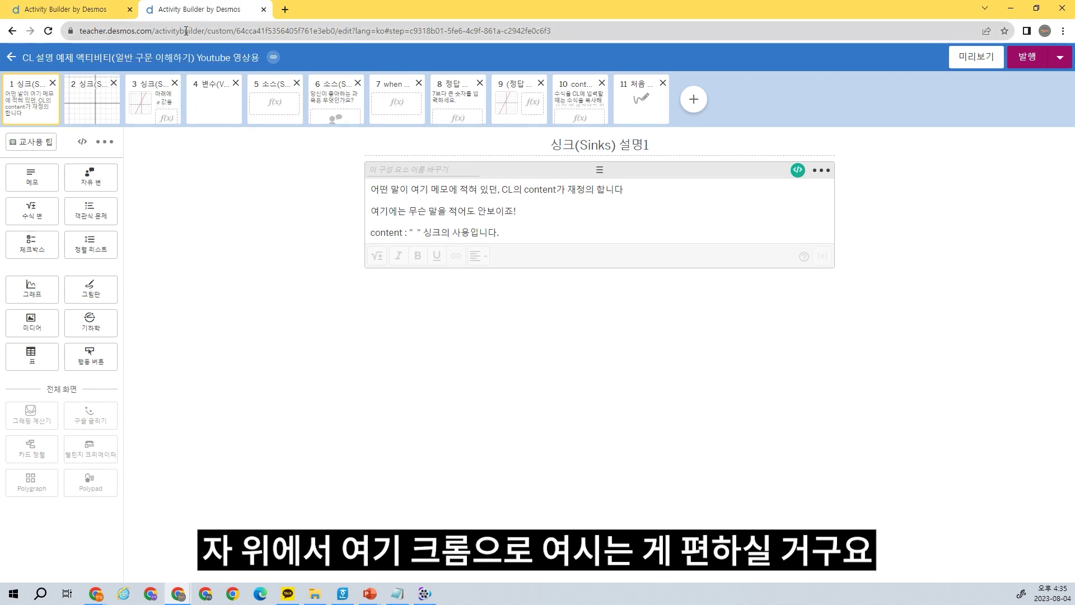
pyautogui.click(87, 17)
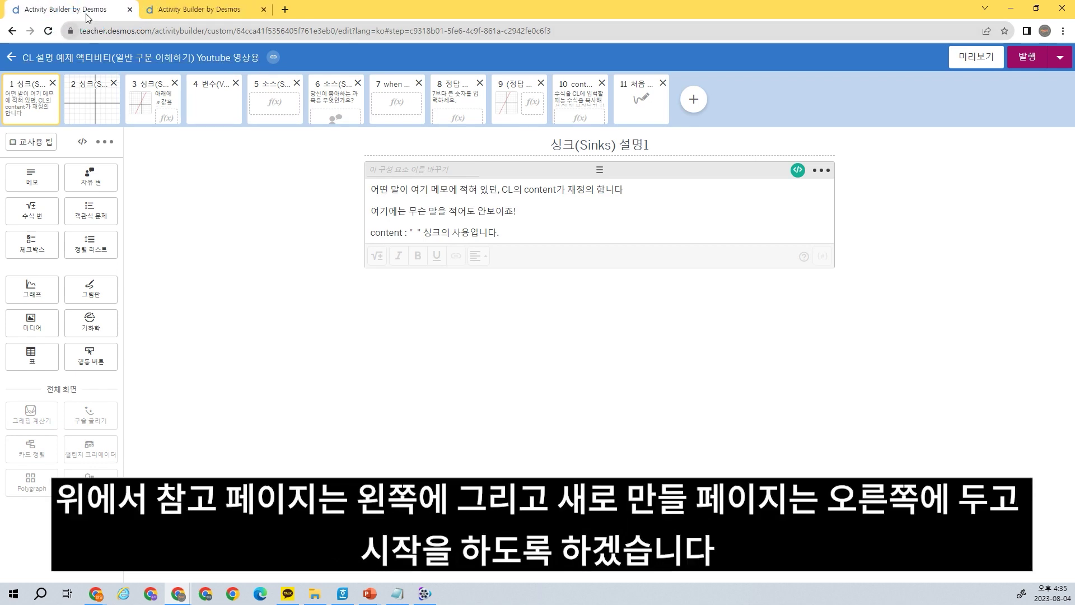
pyautogui.click(151, 13)
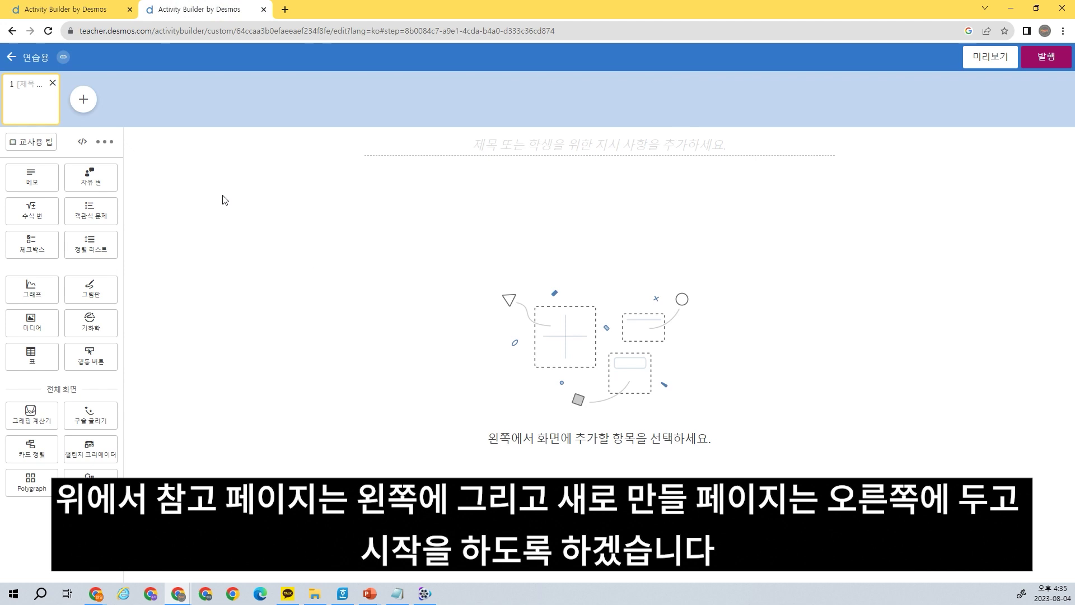
pyautogui.click(90, 12)
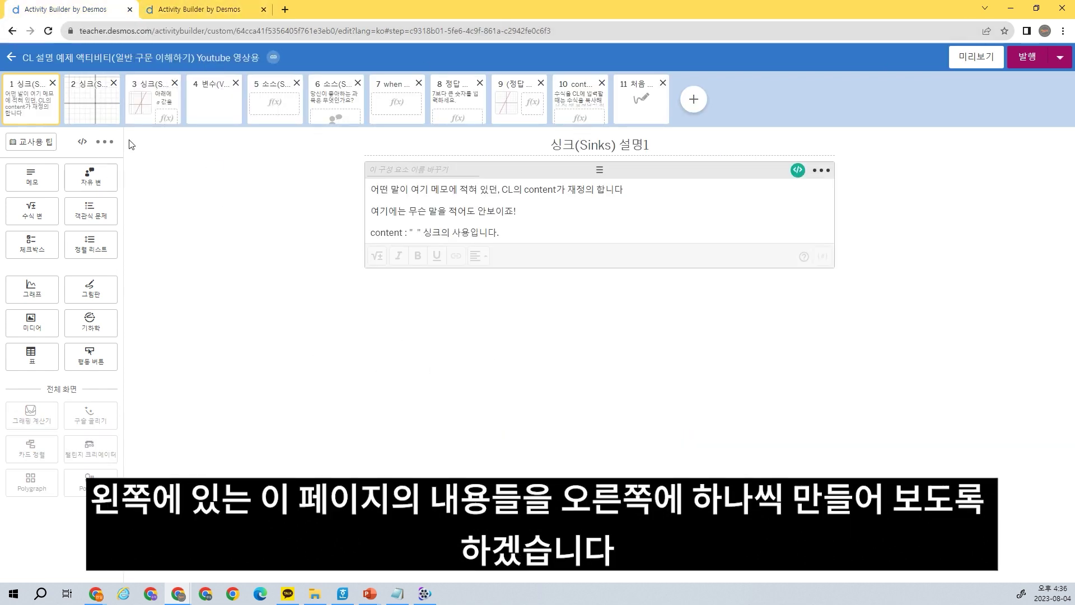
pyautogui.click(210, 10)
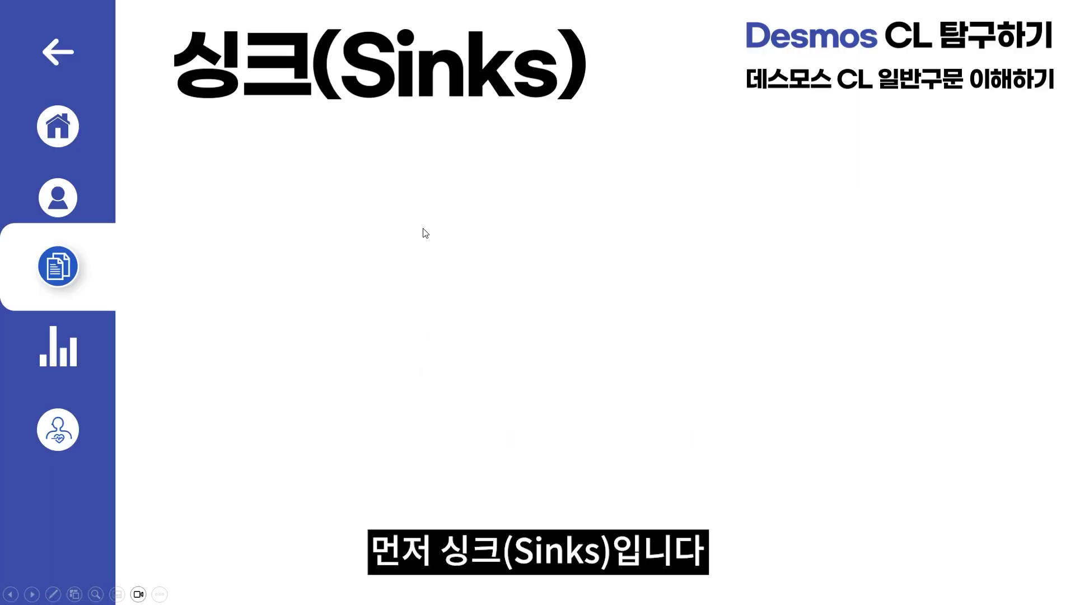
pyautogui.click(458, 248)
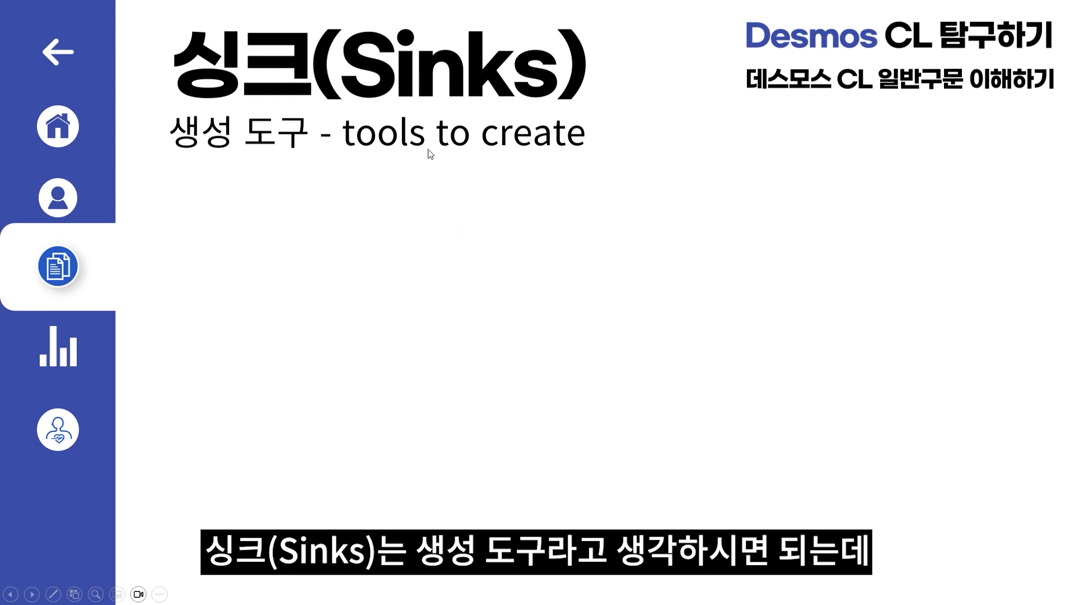
pyautogui.click(244, 234)
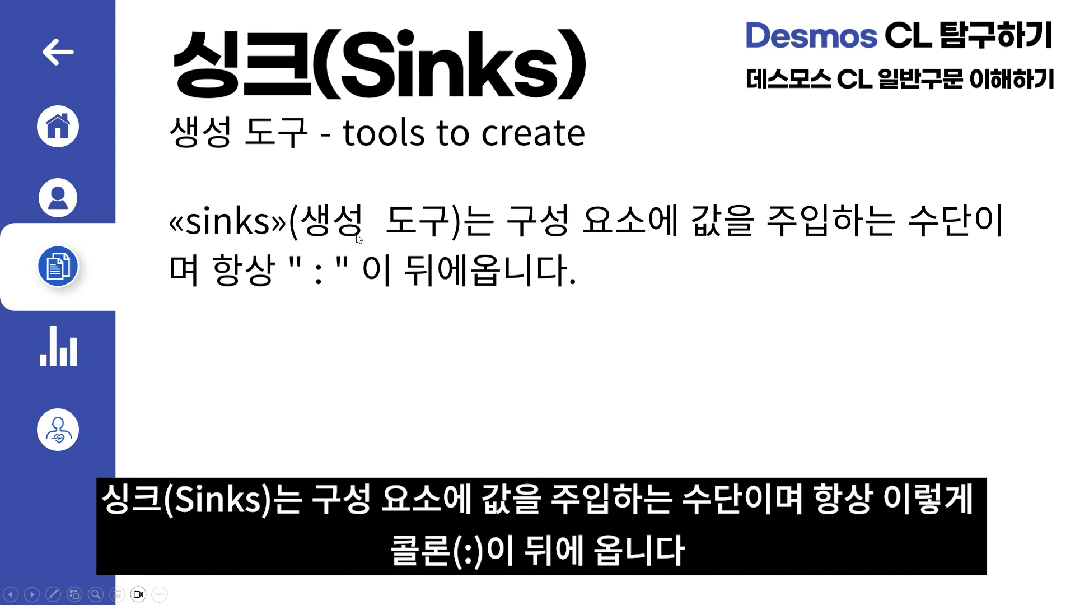
pyautogui.click(294, 242)
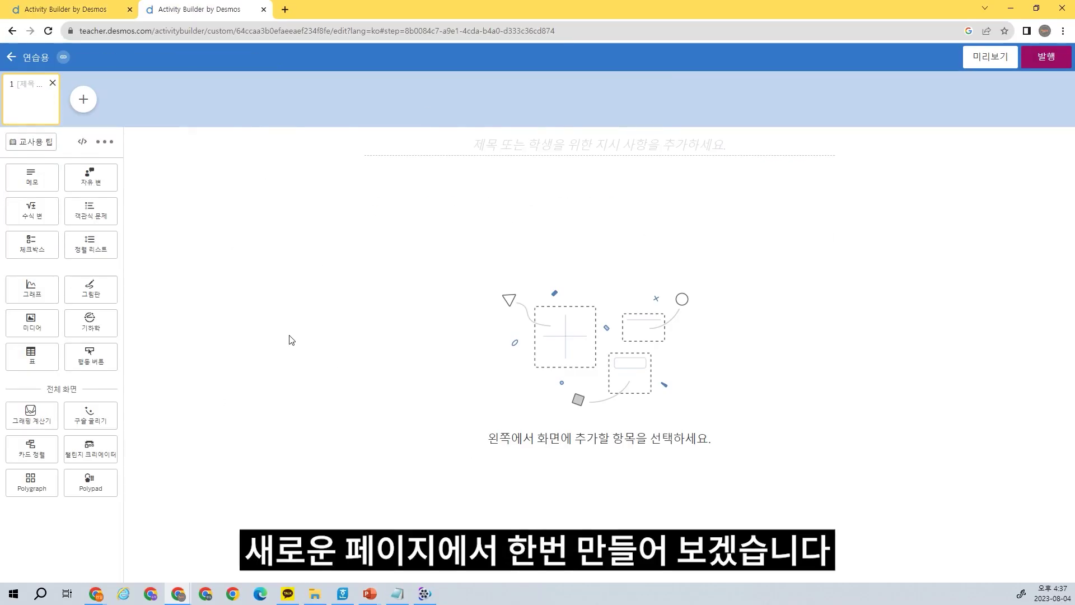
# Step: Add a note reading "안녕하세요 채널 KIN수 입니다." to screen 1 and preview it as a student
pyautogui.click(33, 185)
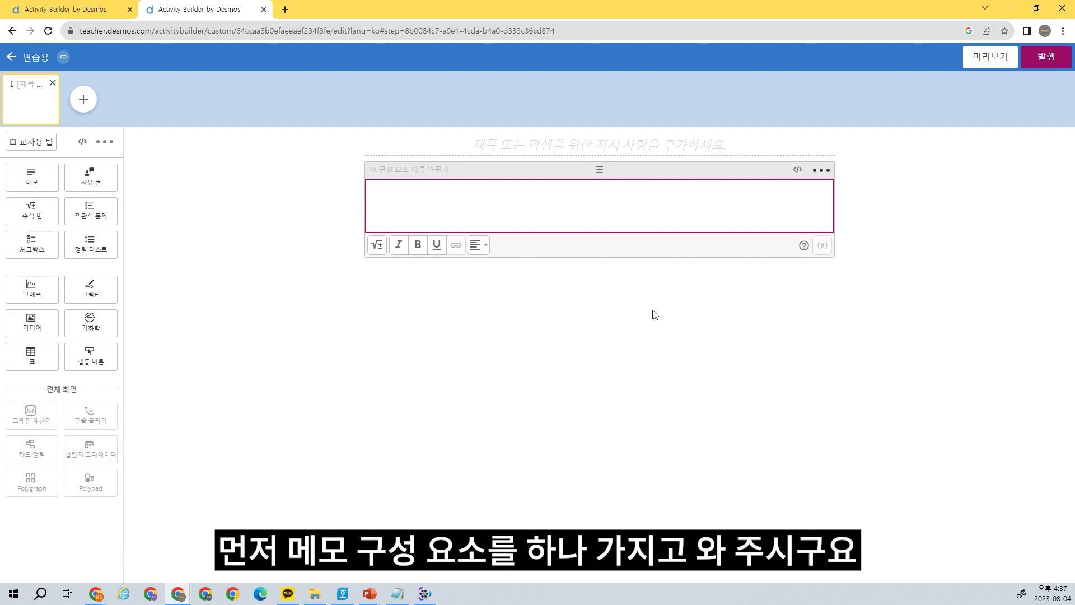
pyautogui.write('안녕하세요 채널 K')
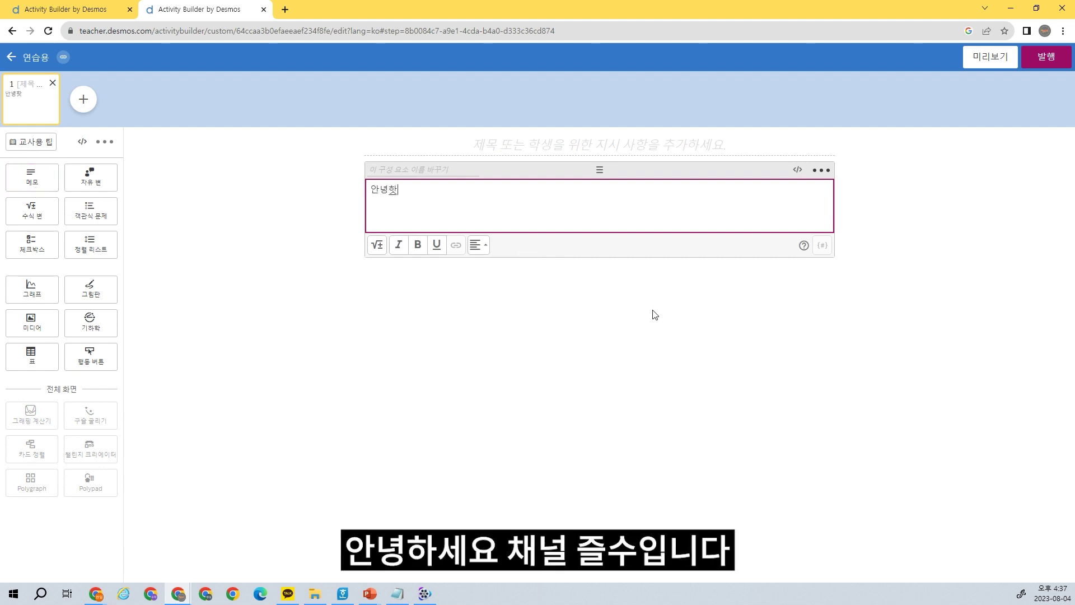
pyautogui.write('IN수입니다.')
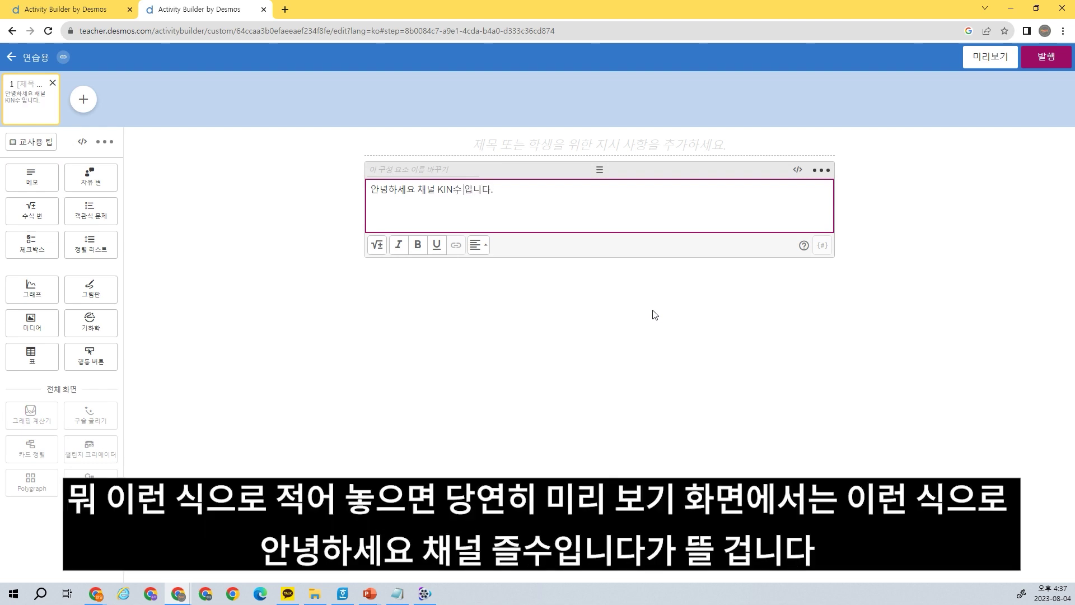
pyautogui.click(990, 56)
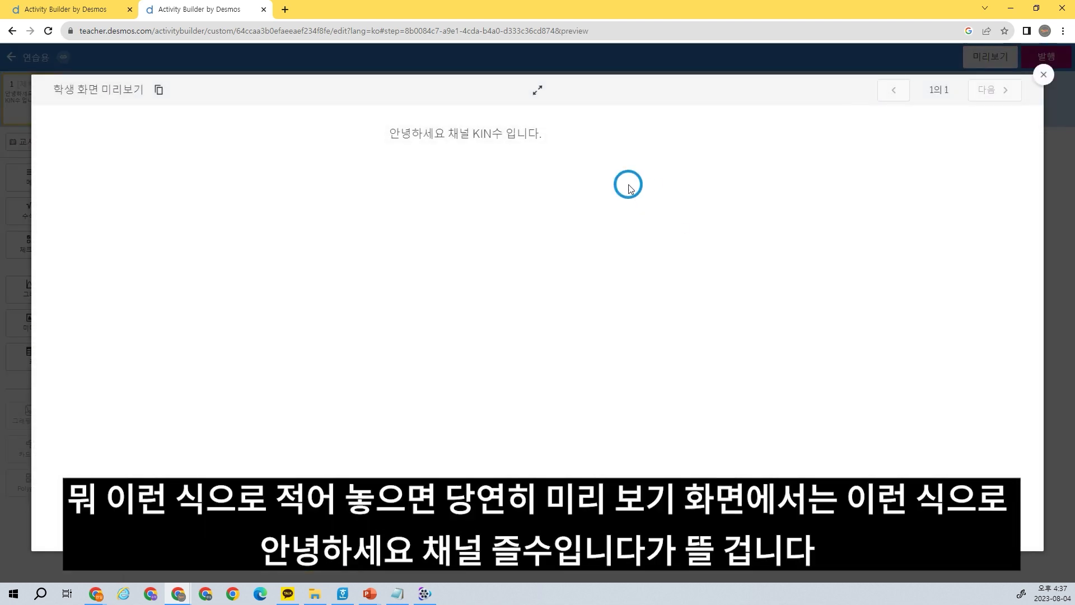
pyautogui.click(1044, 75)
# Step: Write content: "안녕" in the note's computation layer script, using the suggested content sink
pyautogui.hotkey('ctrl', '+')
pyautogui.hotkey('ctrl', '+')
pyautogui.hotkey('ctrl', '+')
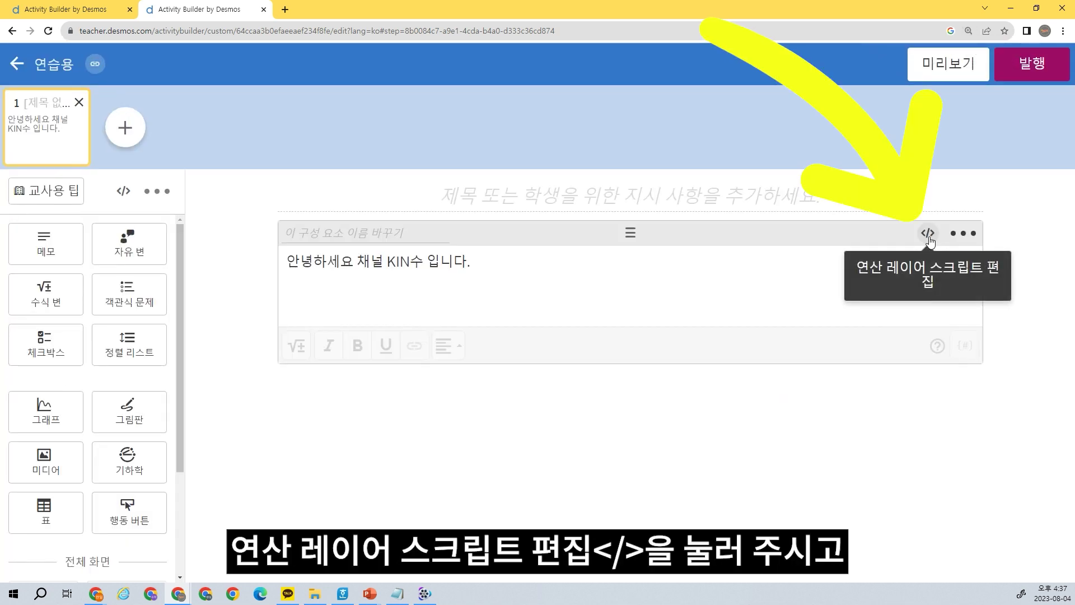
pyautogui.click(927, 233)
pyautogui.click(283, 189)
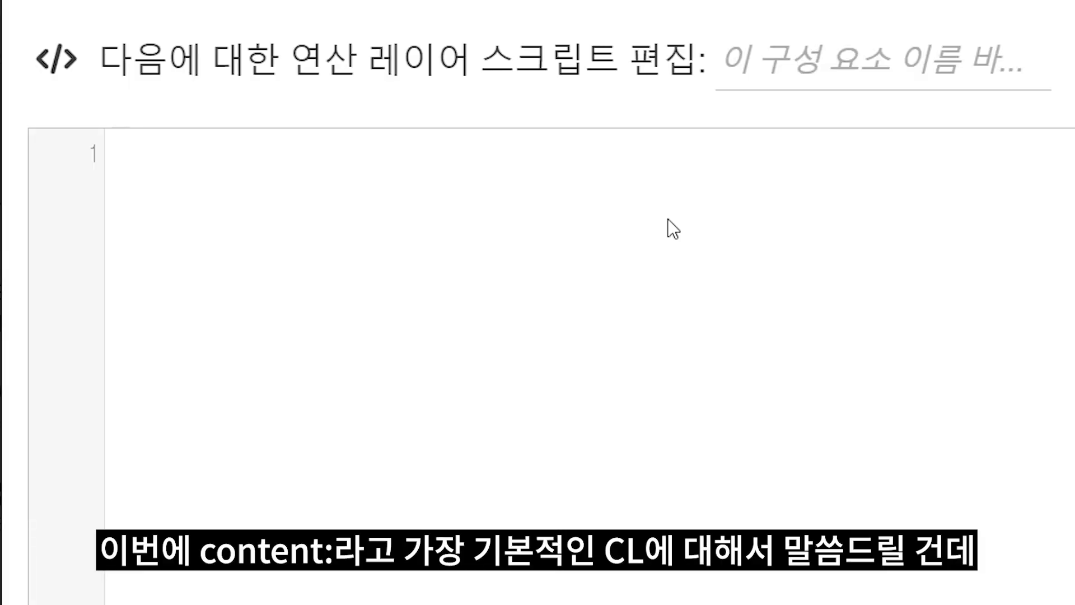
pyautogui.write('ㅊ')
pyautogui.press('BackSpace')
pyautogui.write('c')
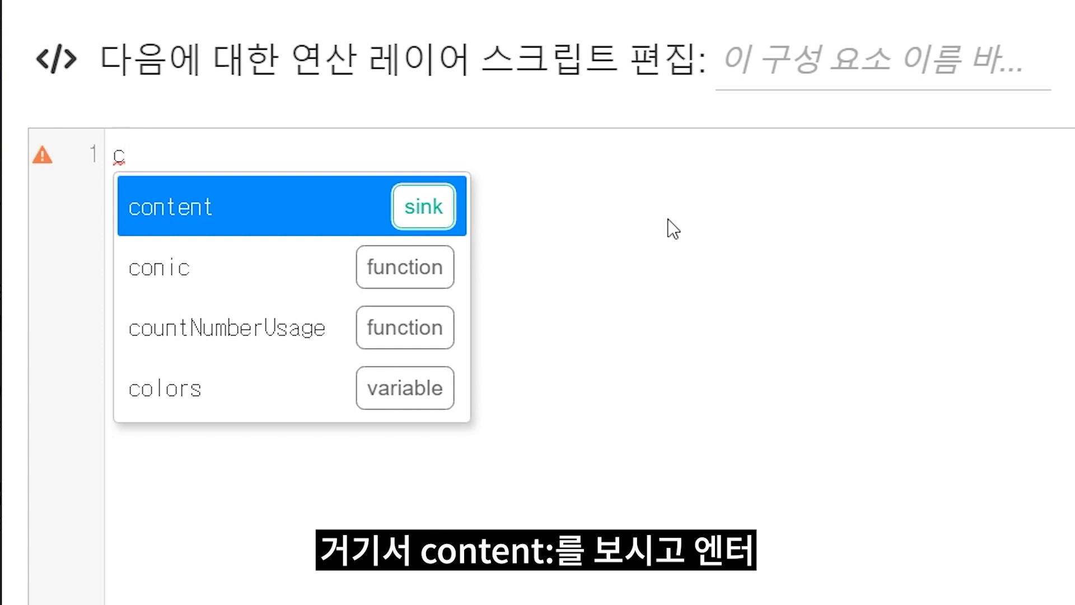
pyautogui.press('Return')
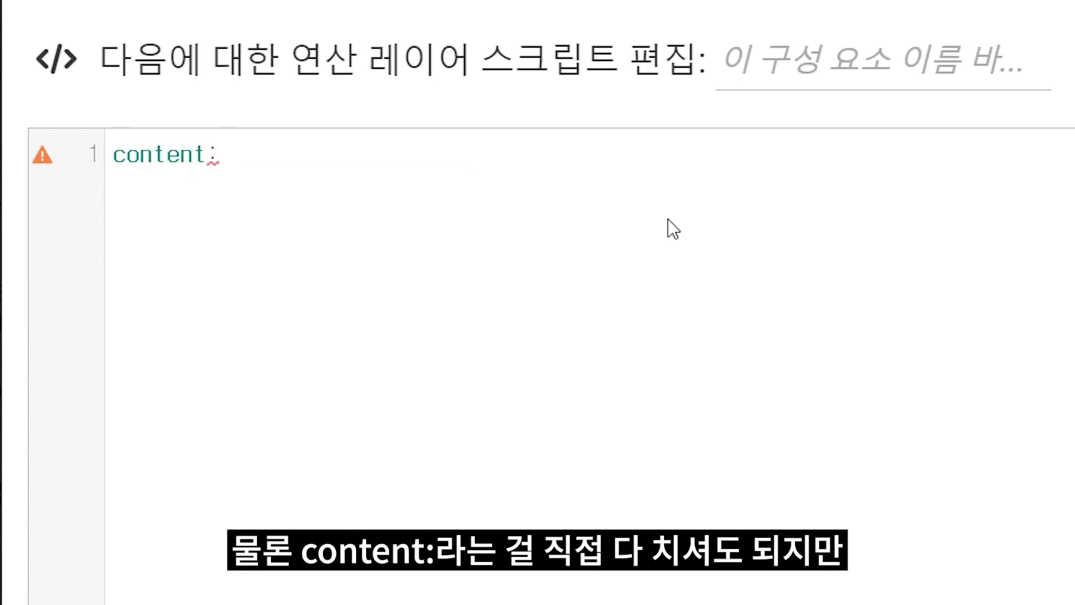
pyautogui.moveTo(252, 158); pyautogui.dragTo(191, 168)
pyautogui.click(247, 158)
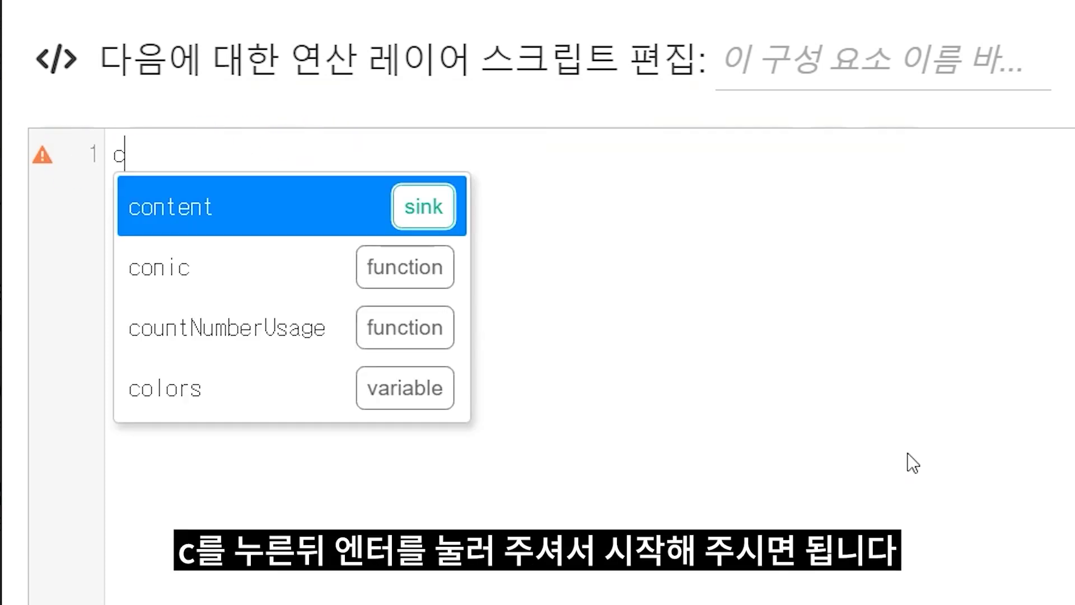
pyautogui.press('Return')
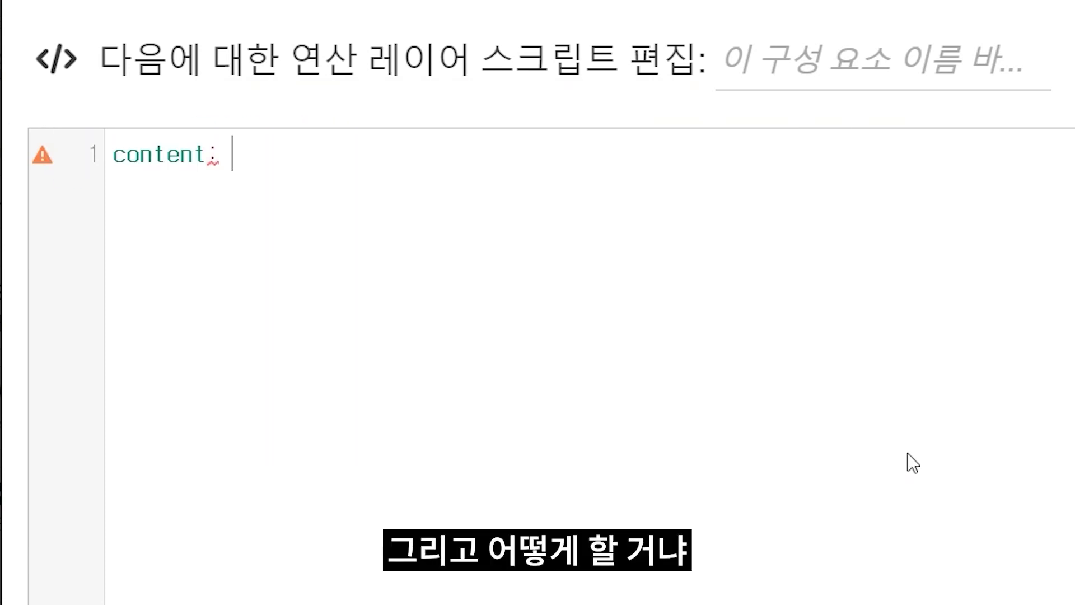
pyautogui.write('"')
pyautogui.press('BackSpace')
pyautogui.write('"안녕"')
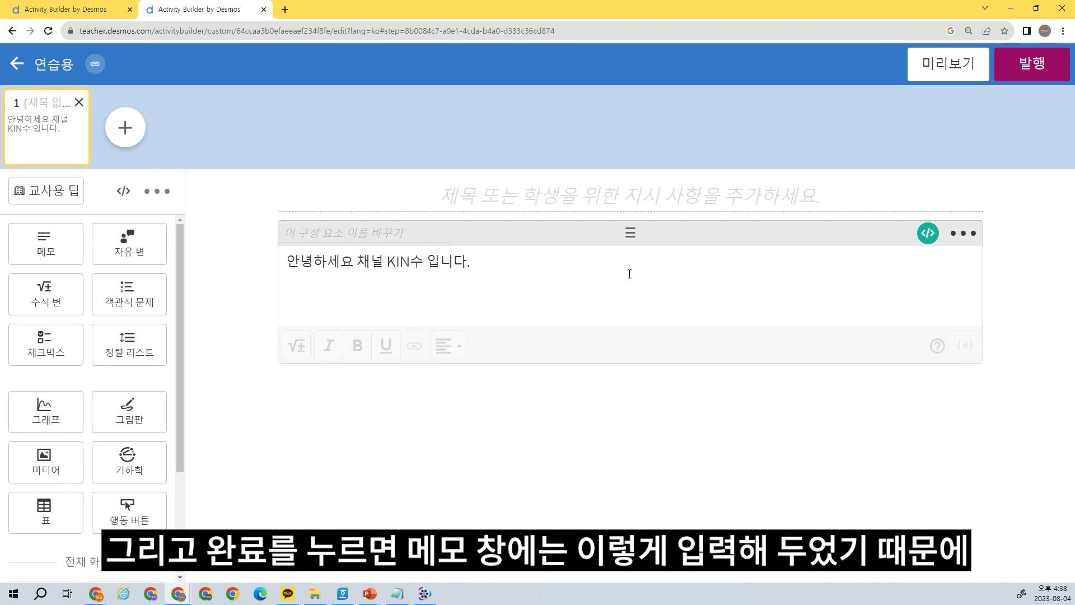
# Step: Compare the note's own text with the content line in its computation layer script
pyautogui.click(590, 274)
pyautogui.moveTo(585, 271); pyautogui.dragTo(311, 271)
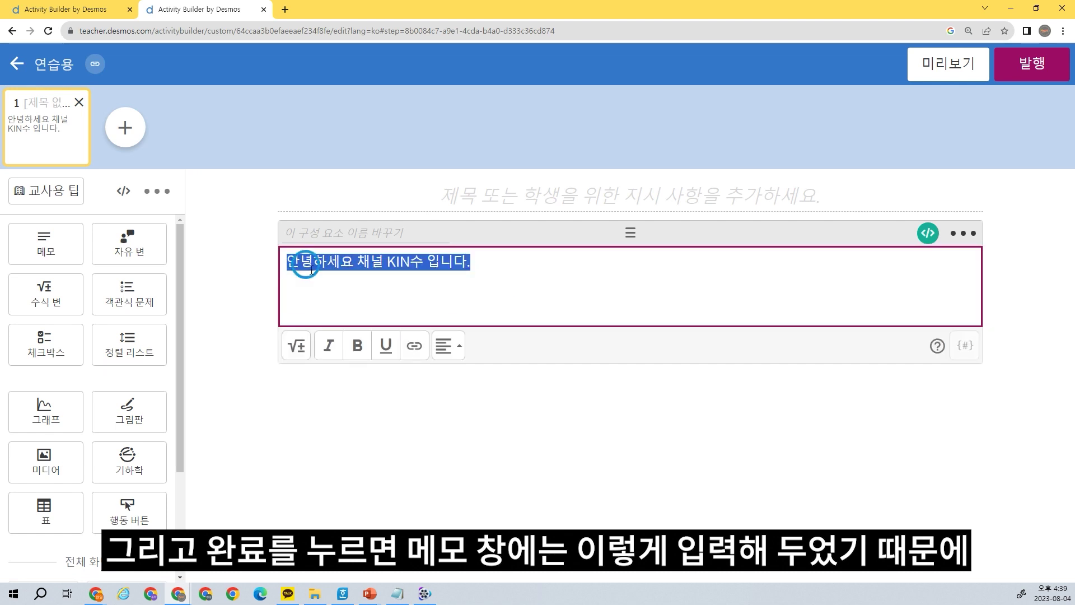
pyautogui.click(311, 271)
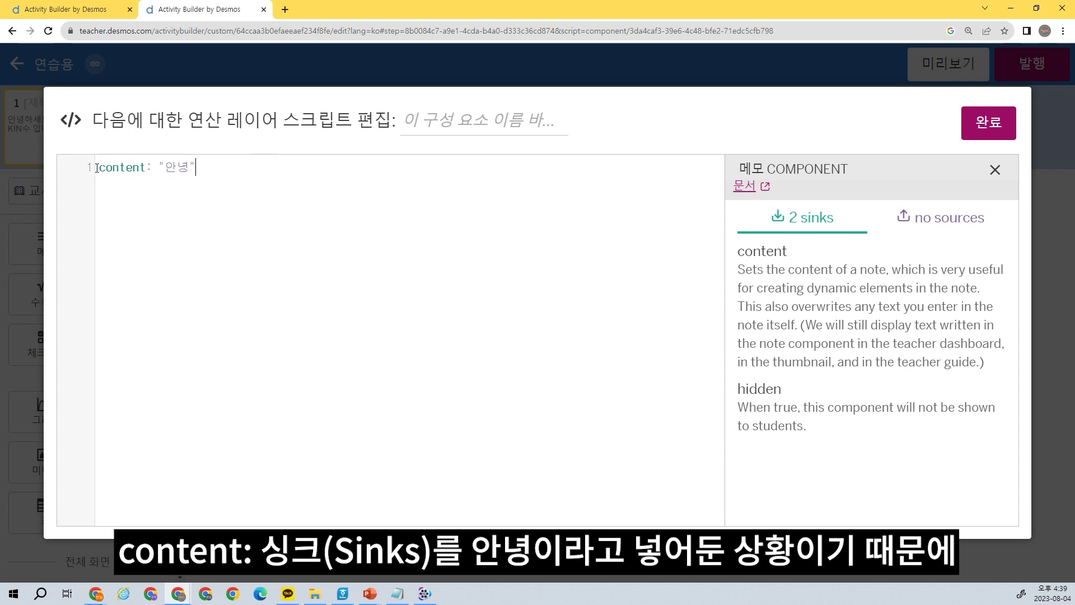
pyautogui.moveTo(96, 168); pyautogui.dragTo(221, 168)
pyautogui.click(264, 172)
pyautogui.click(988, 122)
# Step: Preview the student screen to check which text the note displays, and close the preview
pyautogui.click(948, 64)
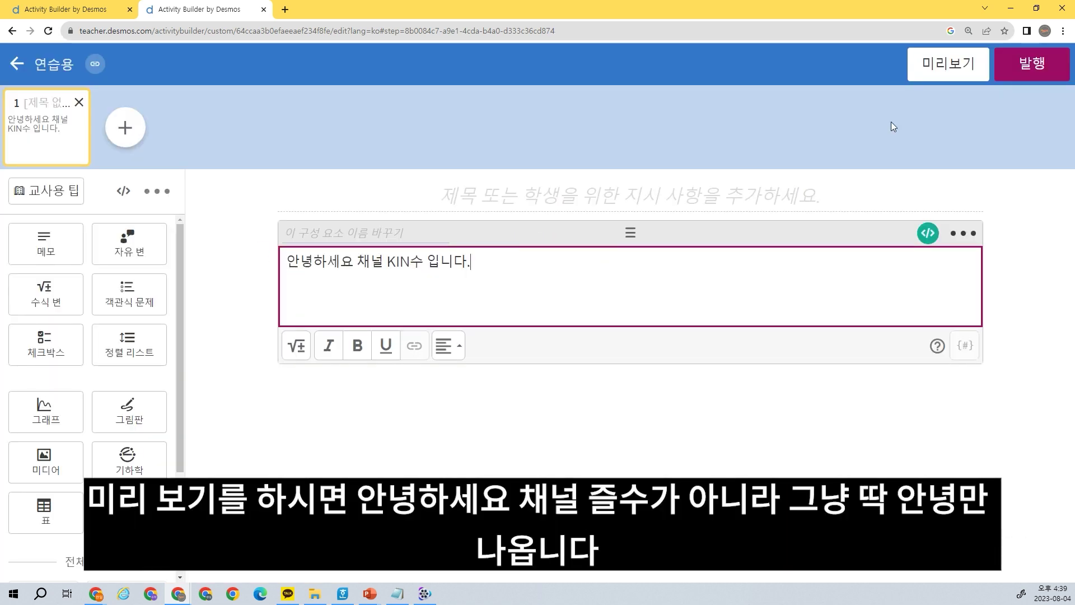
pyautogui.click(948, 63)
pyautogui.moveTo(291, 163); pyautogui.dragTo(451, 168)
pyautogui.click(452, 168)
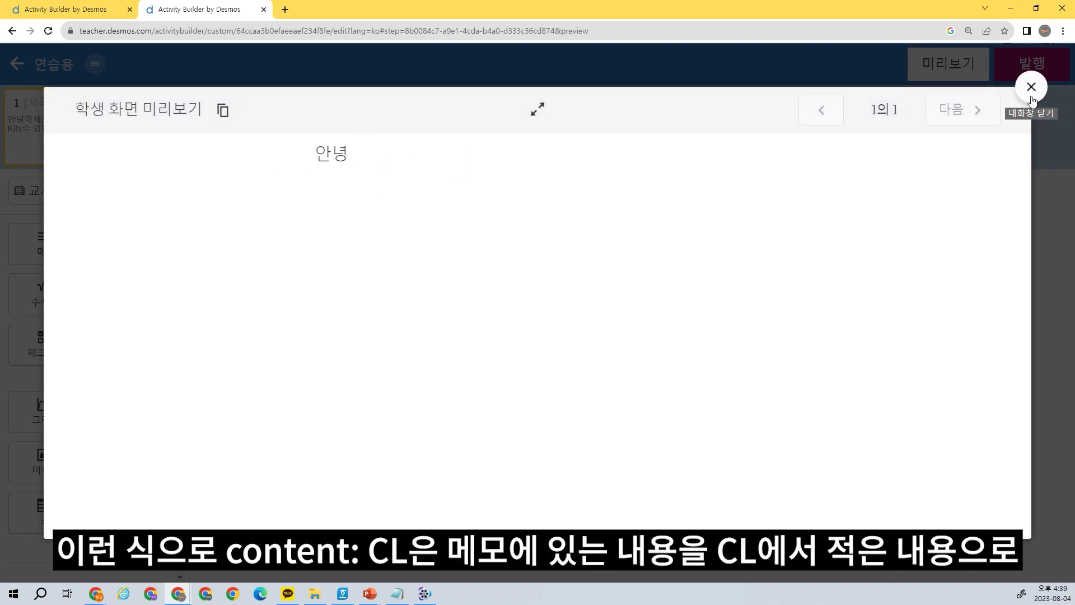
pyautogui.click(1031, 87)
# Step: Reopen the note's computation layer script, examine the content sink's value and close the script
pyautogui.click(928, 233)
pyautogui.click(101, 162)
pyautogui.click(216, 163)
pyautogui.doubleClick(168, 166)
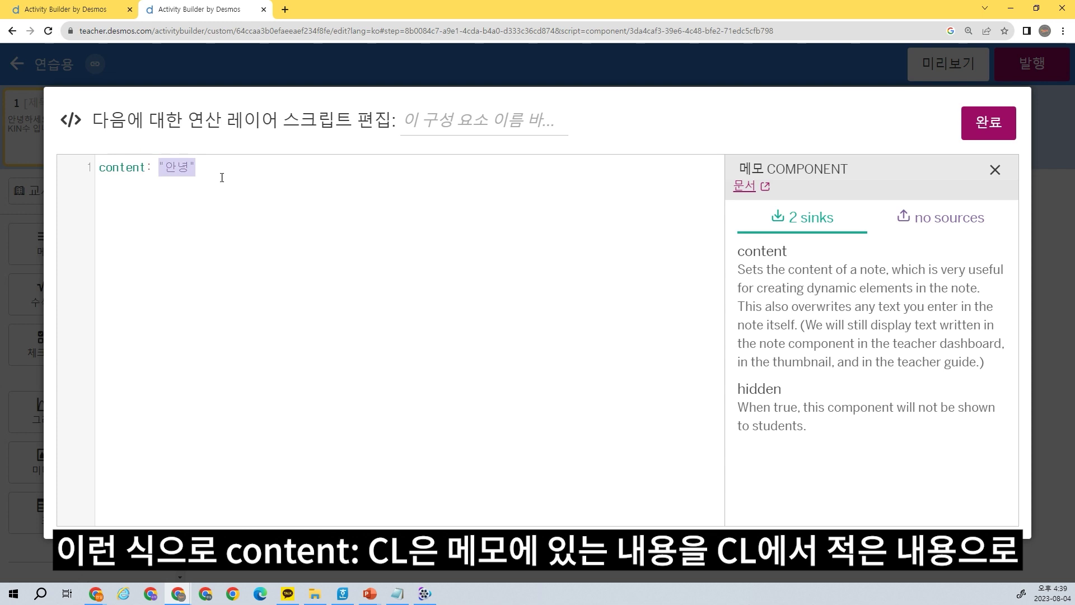
pyautogui.press('End')
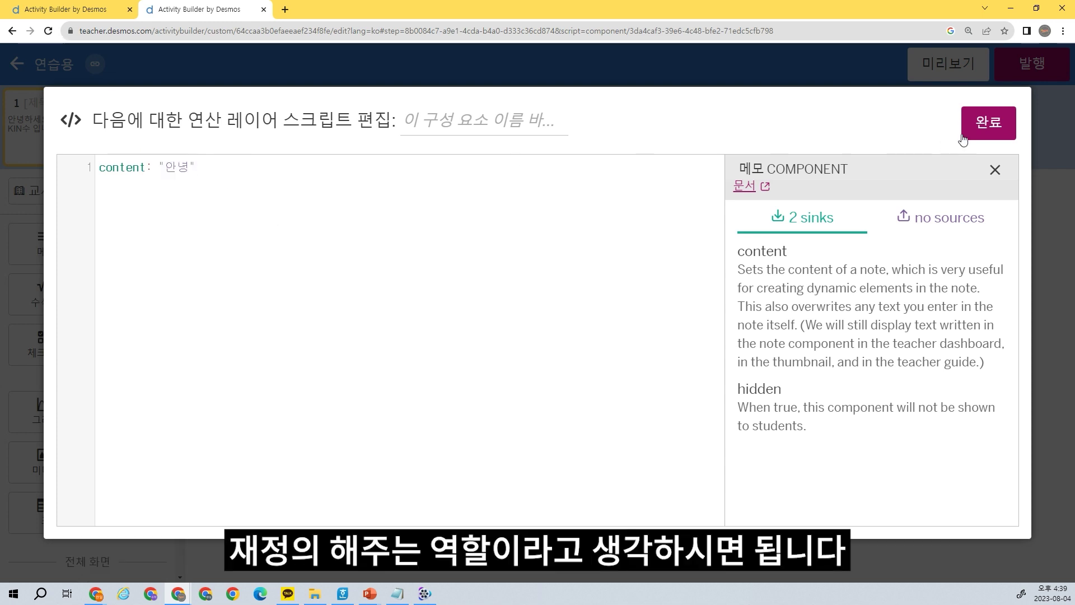
pyautogui.click(983, 133)
# Step: Check the note's original text against the student preview once more and return to the editor
pyautogui.click(536, 265)
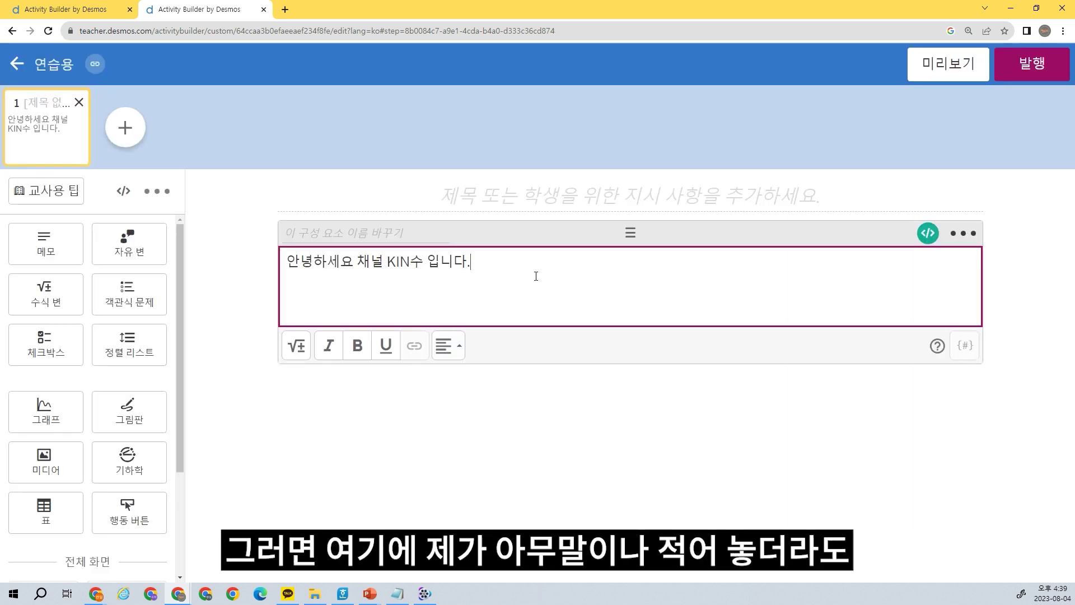
pyautogui.click(948, 63)
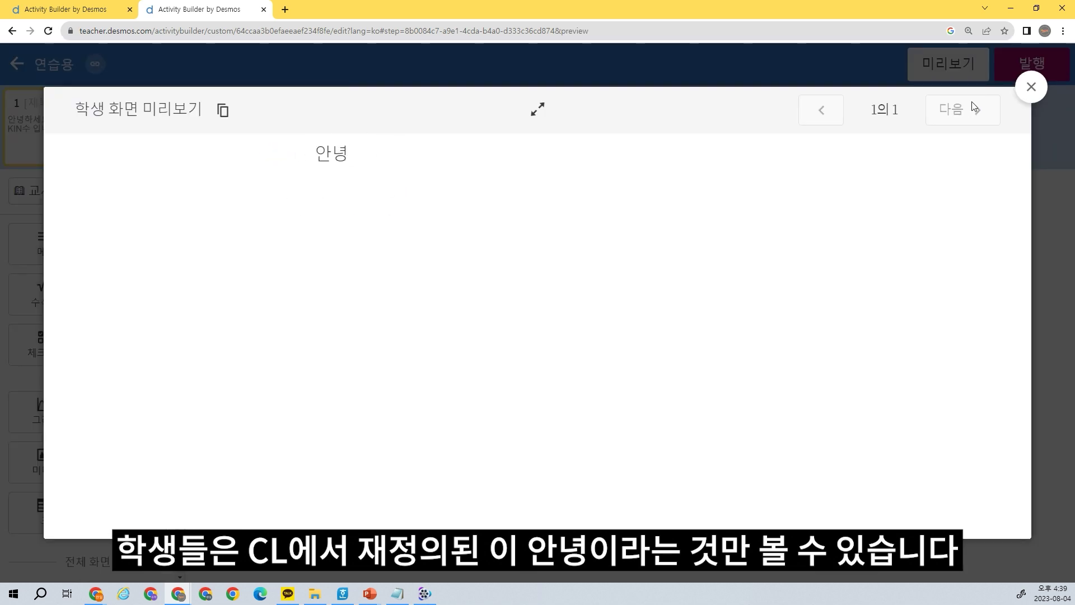
pyautogui.click(1031, 90)
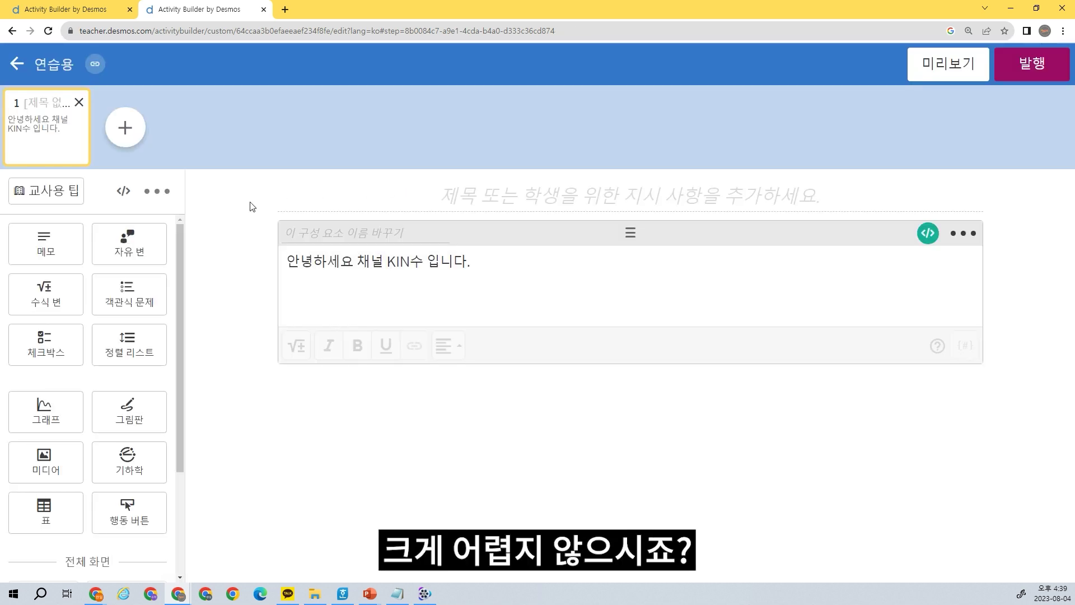
# Step: Add a second screen with a graph of y=ax+b using sliders for a and b, and check it in the student preview
pyautogui.click(127, 141)
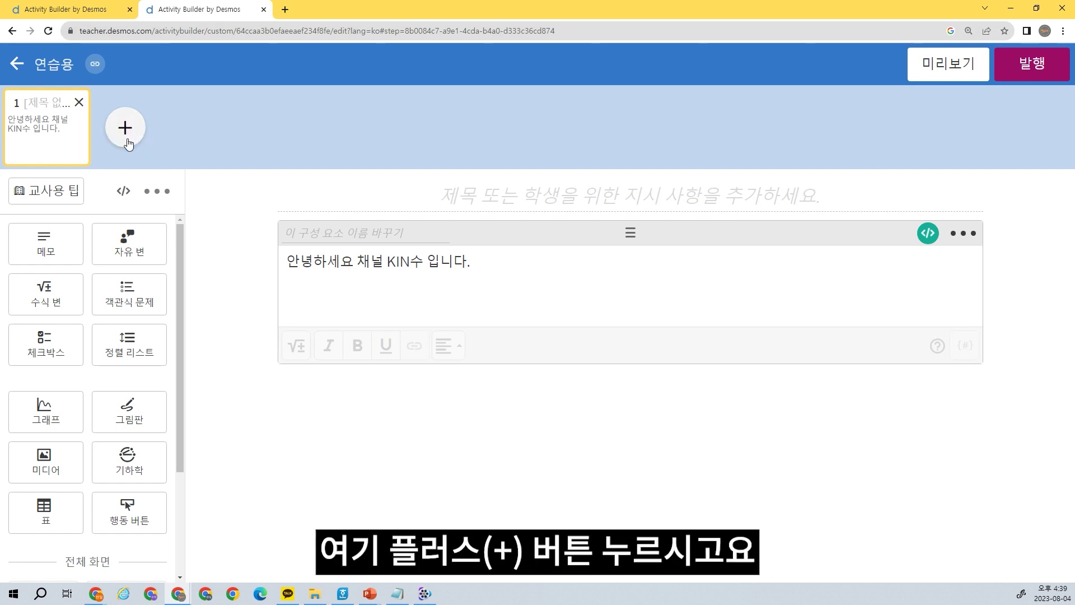
pyautogui.click(53, 426)
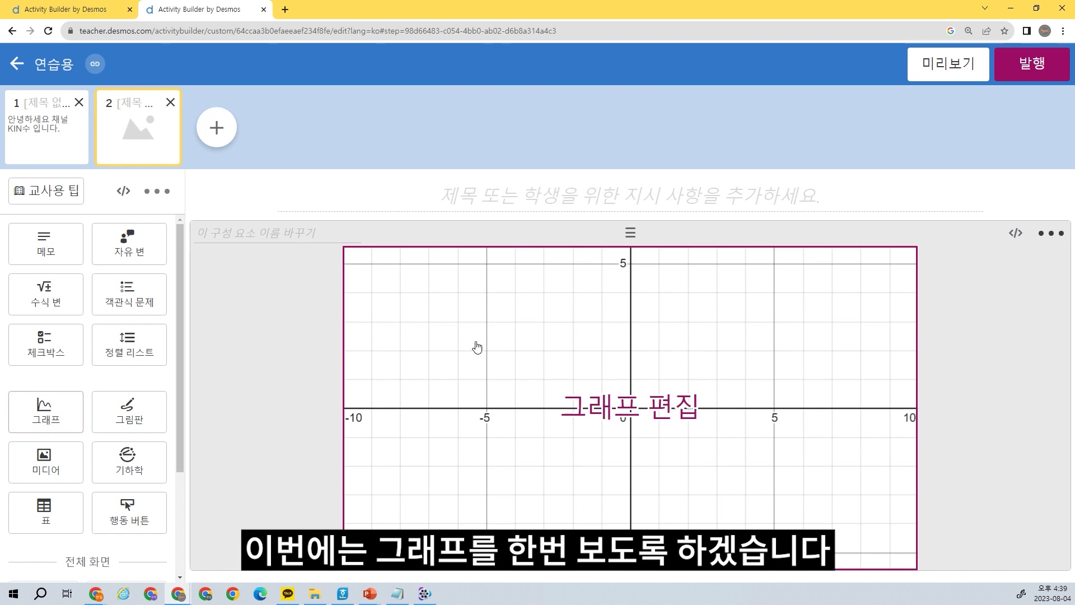
pyautogui.click(538, 381)
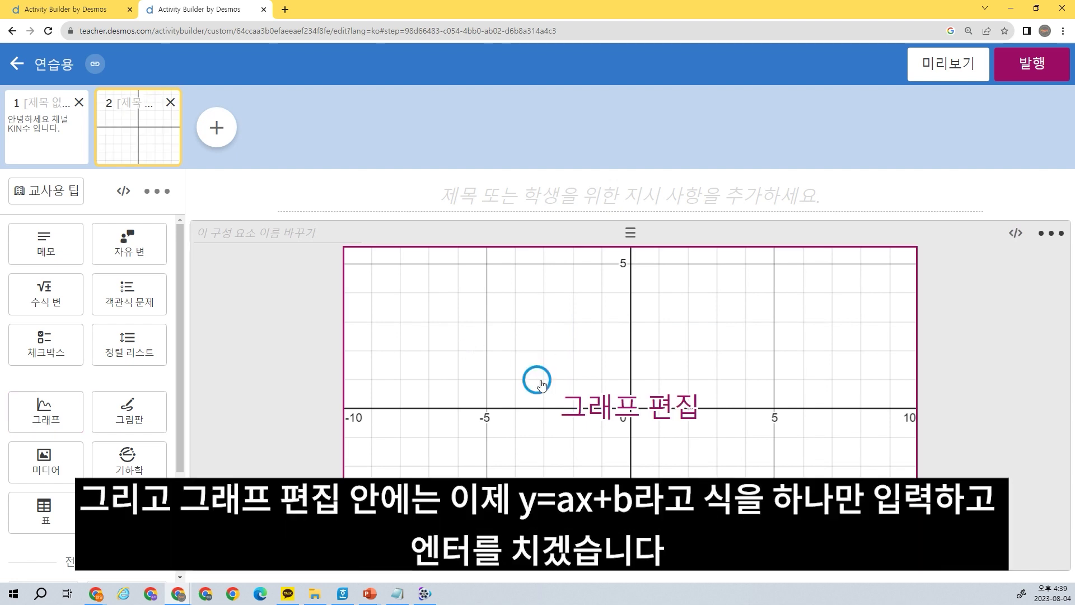
pyautogui.write('y=ax+b')
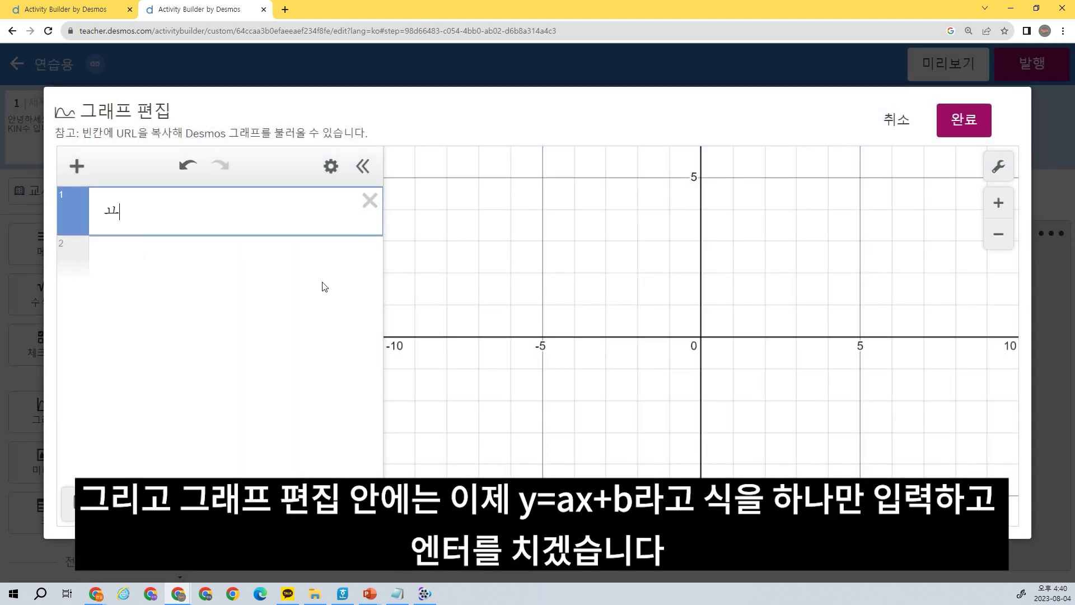
pyautogui.press('Return')
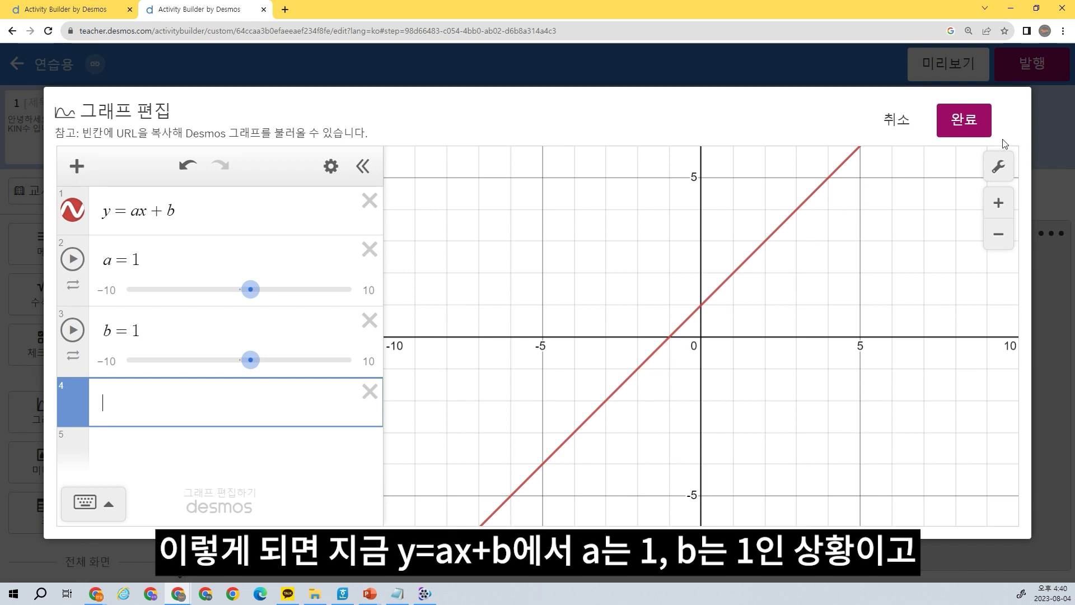
pyautogui.click(964, 120)
pyautogui.click(950, 74)
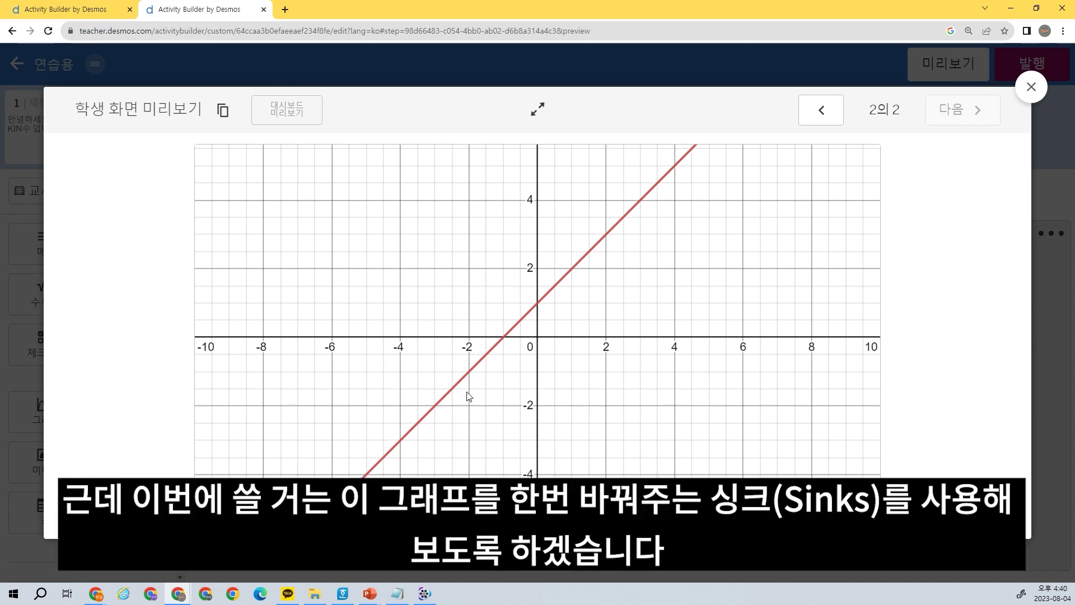
pyautogui.click(1043, 98)
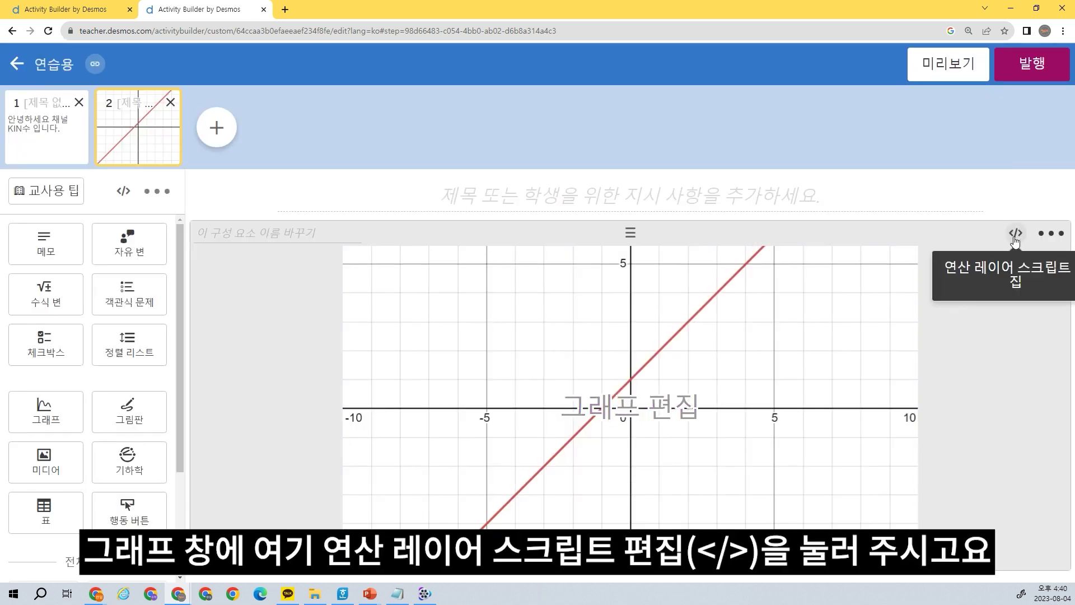
# Step: Start the graph's computation layer script with a number sink that has an empty pair of backticks as its argument
pyautogui.click(1015, 234)
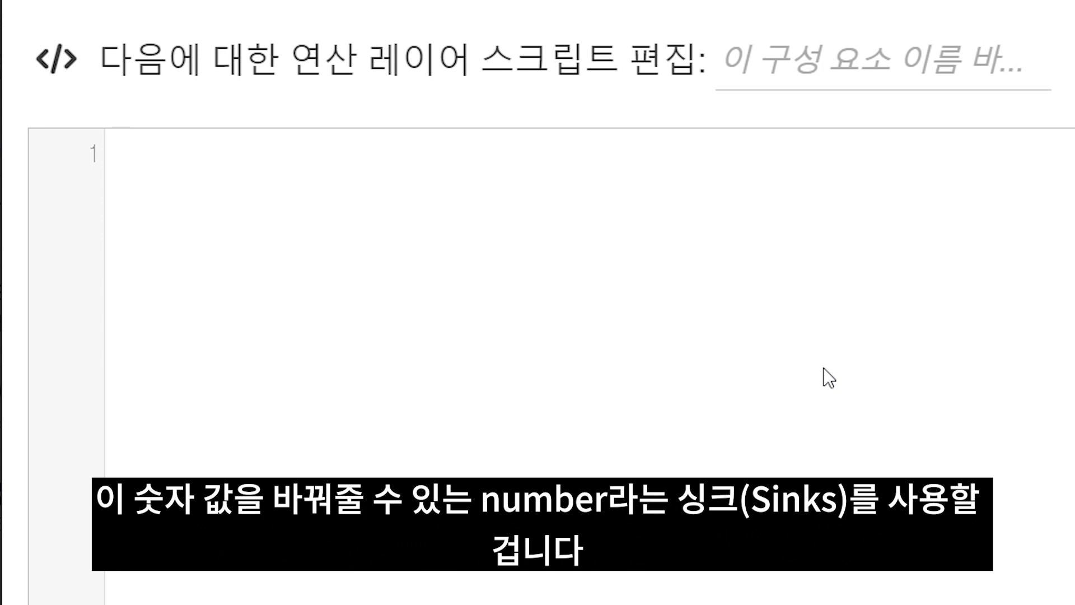
pyautogui.write('n')
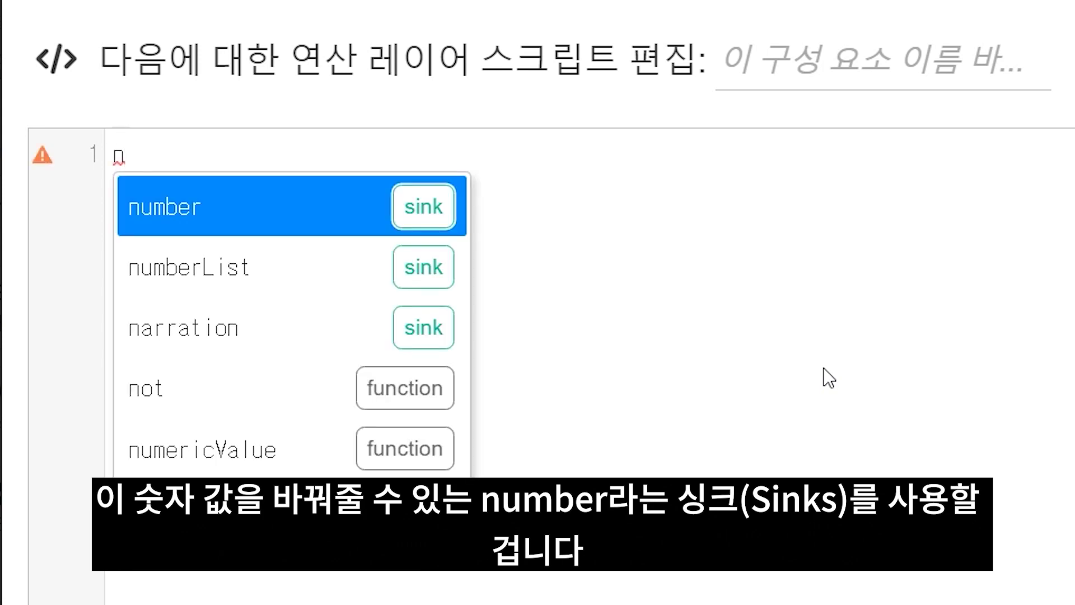
pyautogui.press('BackSpace')
pyautogui.write('n')
pyautogui.press('Return')
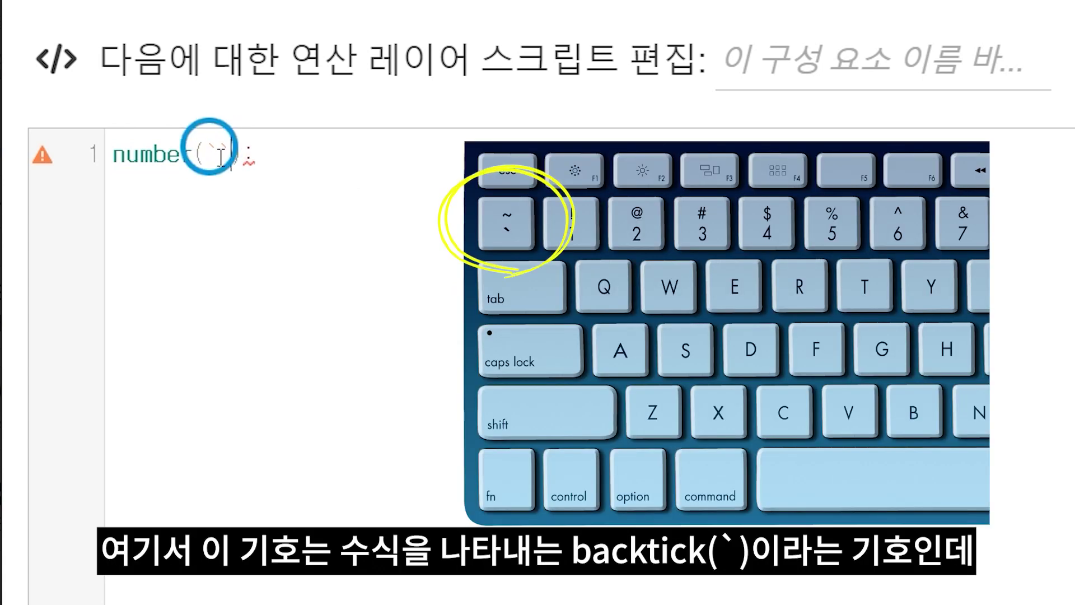
pyautogui.click(280, 155)
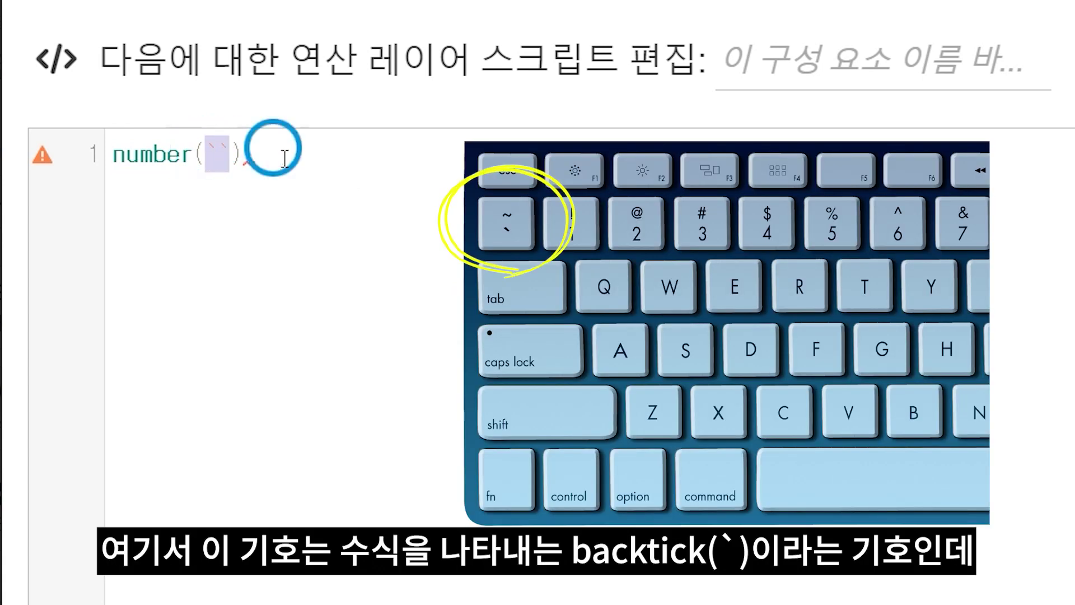
# Step: Enter a backtick and an apostrophe on separate lines below the number sink to compare them, and remove both
pyautogui.press('Return')
pyautogui.press('Return')
pyautogui.write('`')
pyautogui.press('Return')
pyautogui.press('Return')
pyautogui.write("'")
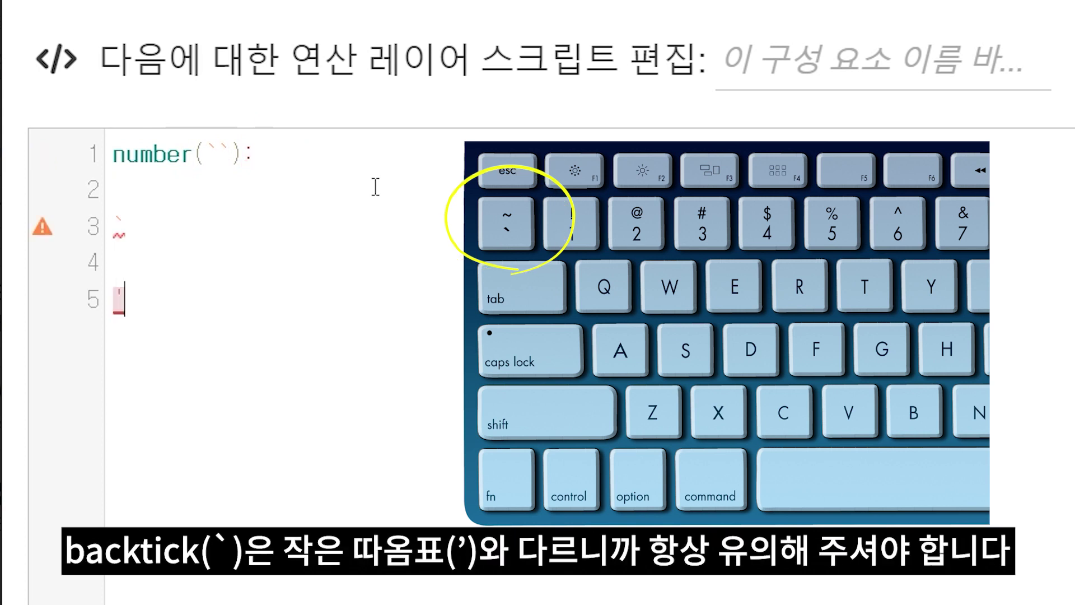
pyautogui.press('Return')
pyautogui.press('Return')
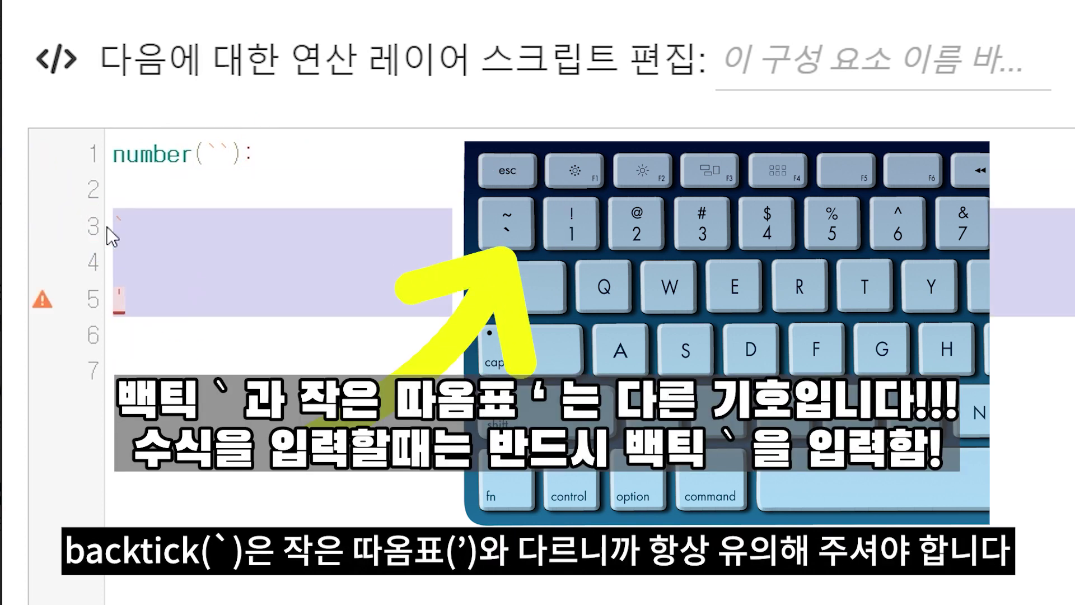
pyautogui.click(99, 221)
pyautogui.moveTo(161, 351); pyautogui.dragTo(96, 224)
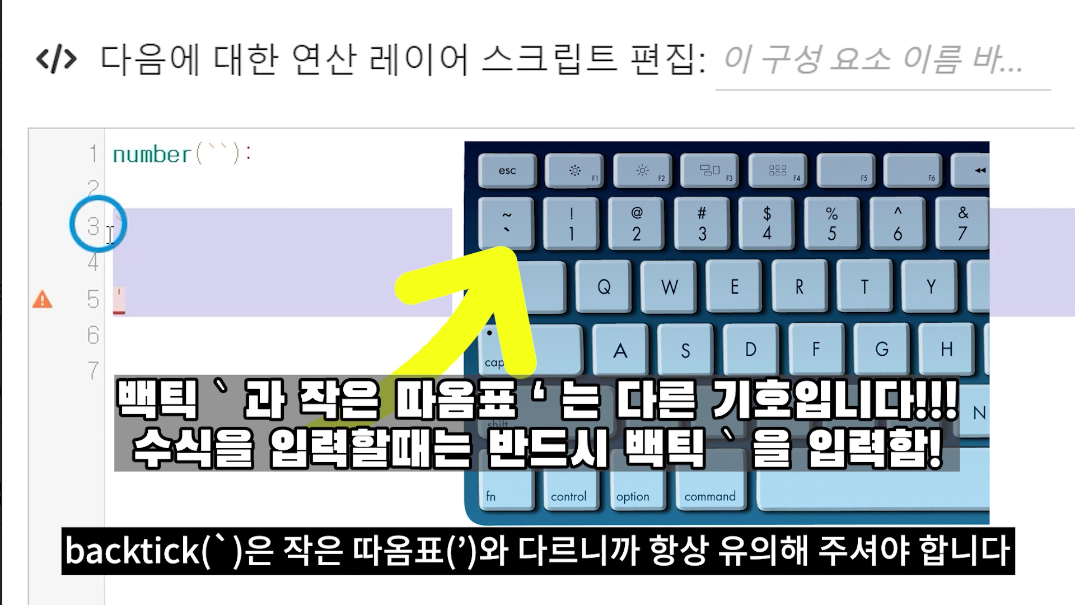
pyautogui.hotkey('ctrl', 'z')
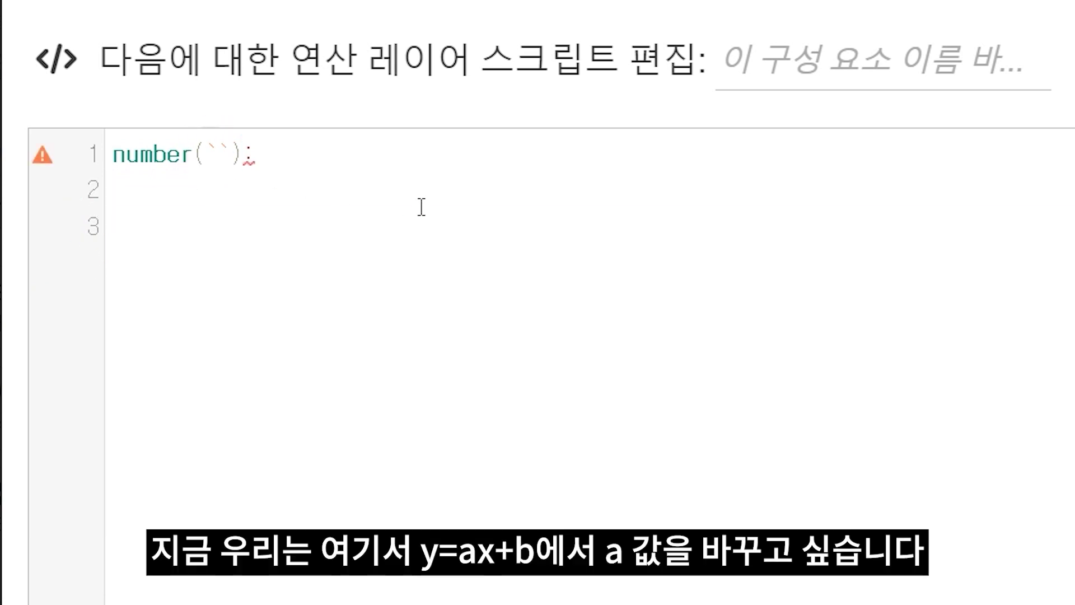
# Step: Complete the script line as number(`a`): 10, save it, and check the graph in the student preview
pyautogui.write('a`): ')
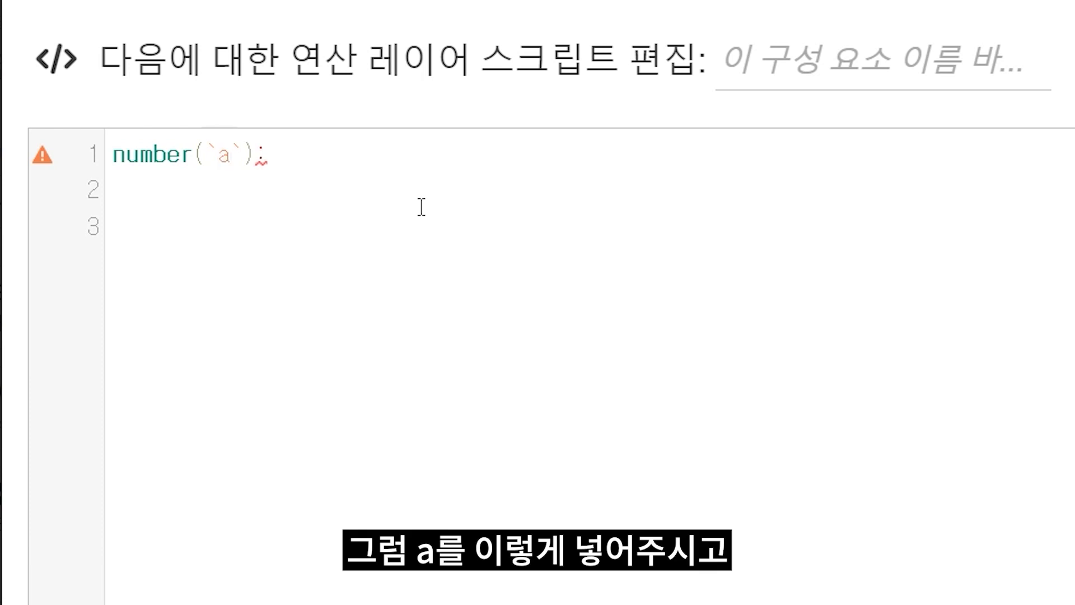
pyautogui.write('10')
pyautogui.press('Return')
pyautogui.press('Return')
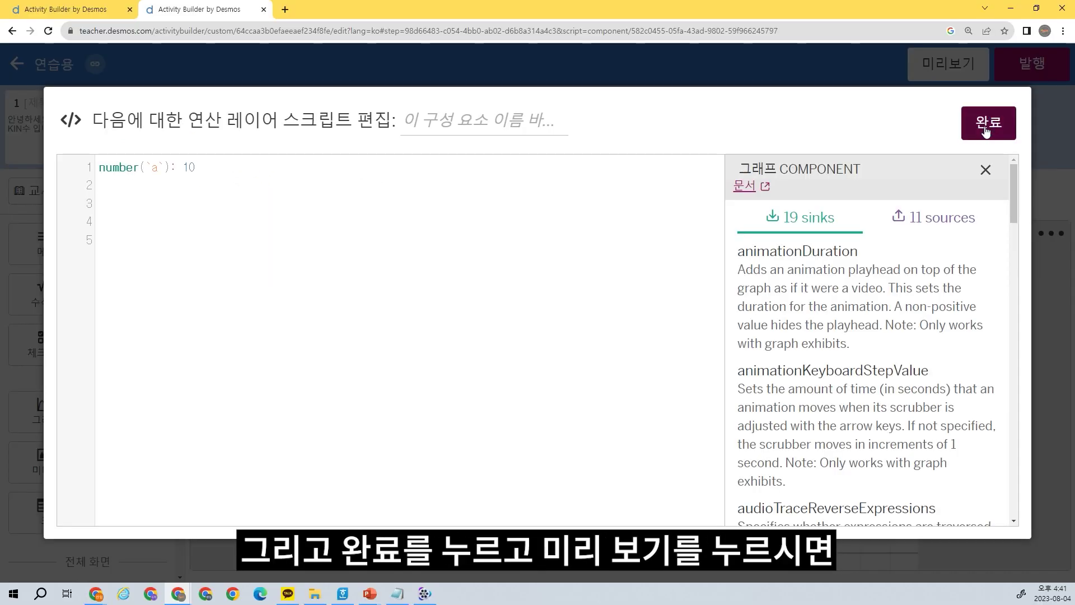
pyautogui.click(991, 119)
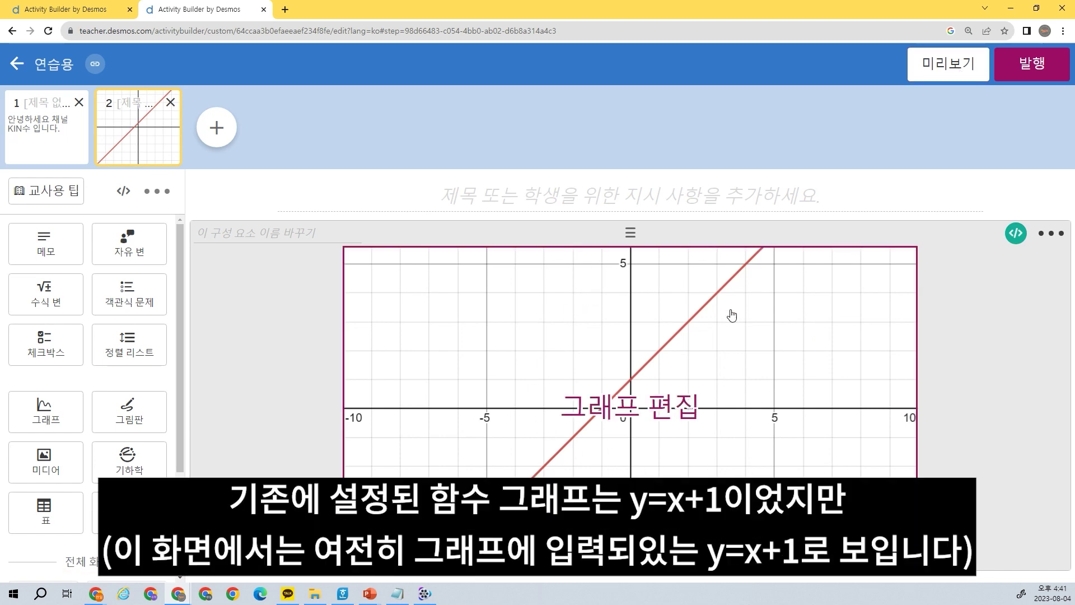
pyautogui.click(961, 78)
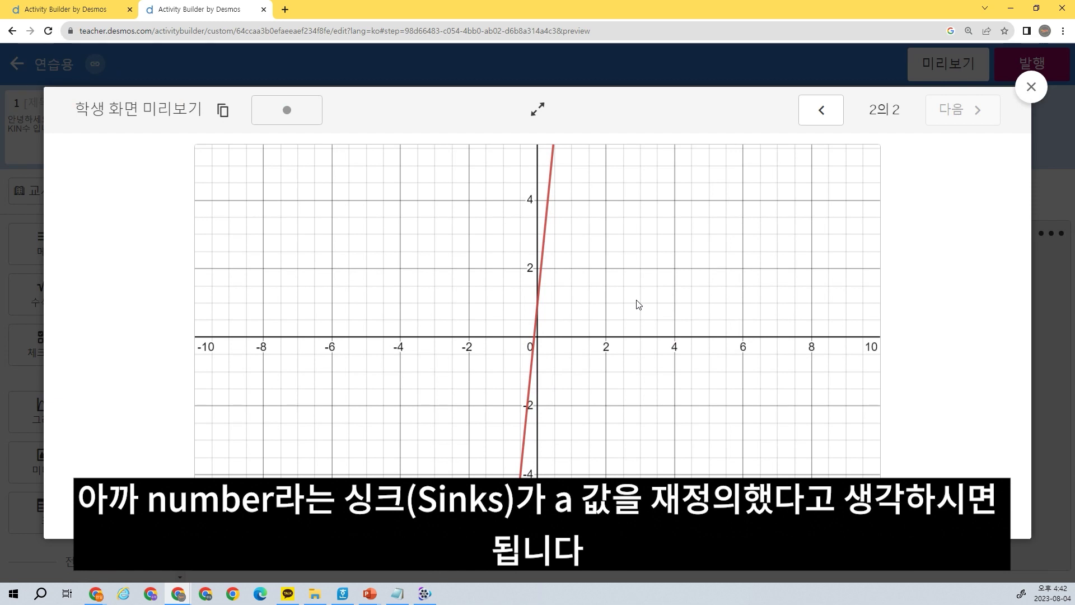
pyautogui.click(1031, 88)
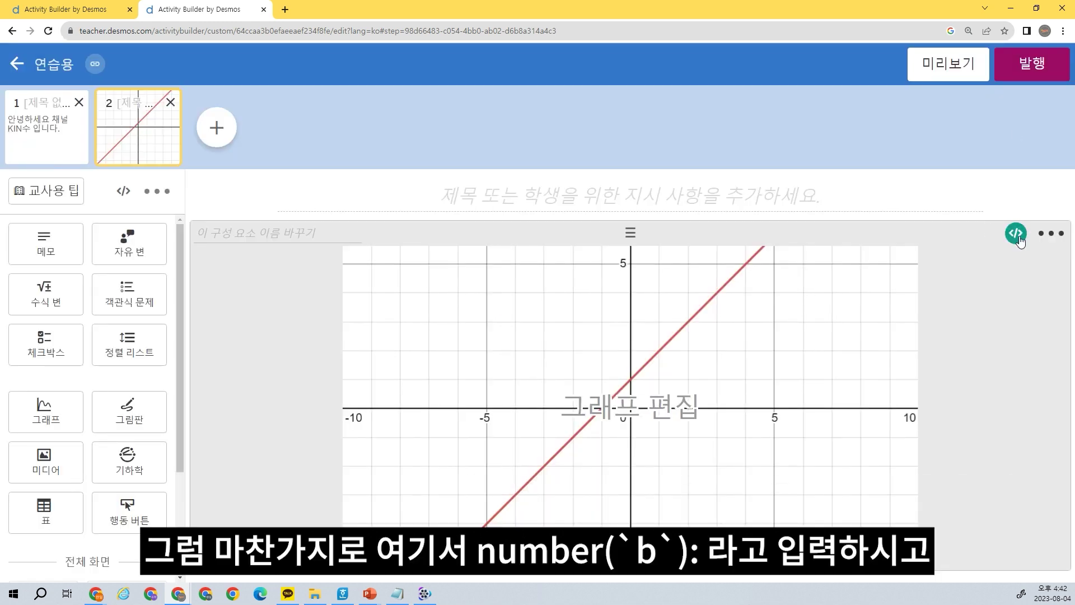
# Step: Add the line number(`b`): 5 to the graph's script, save it, and check the graph in the student preview
pyautogui.click(1016, 234)
pyautogui.write('n')
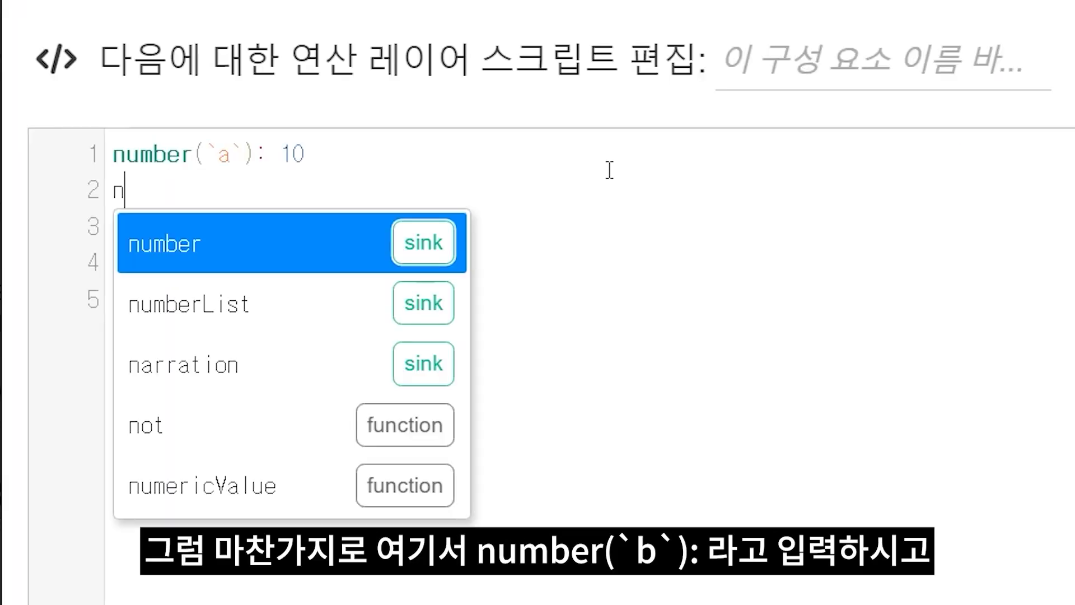
pyautogui.press('Return')
pyautogui.write('ber(`b`):')
pyautogui.press('Tab')
pyautogui.write('5')
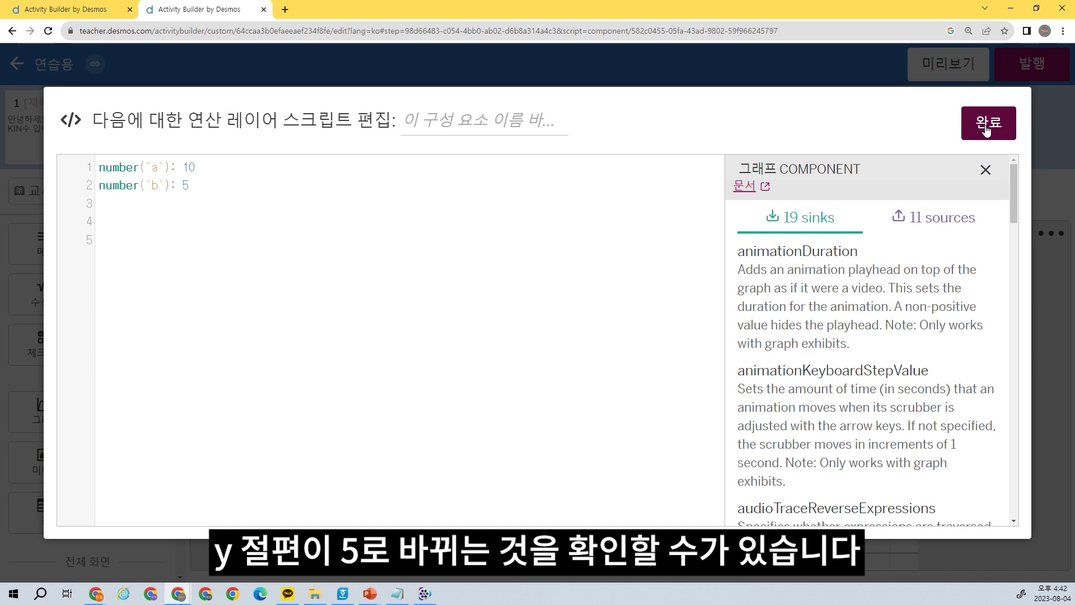
pyautogui.click(988, 120)
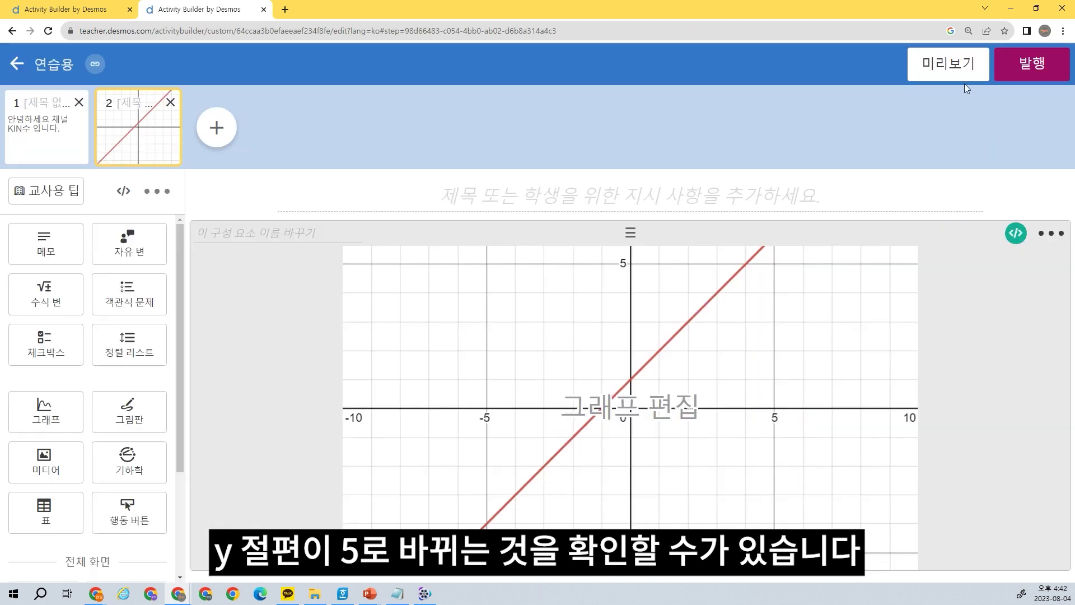
pyautogui.click(955, 71)
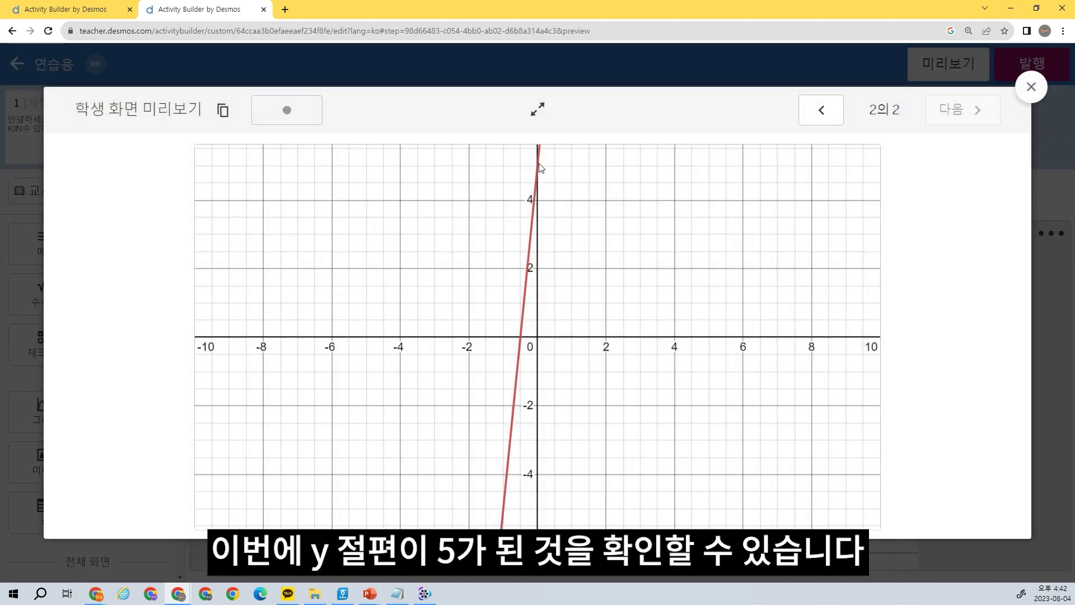
pyautogui.press('Escape')
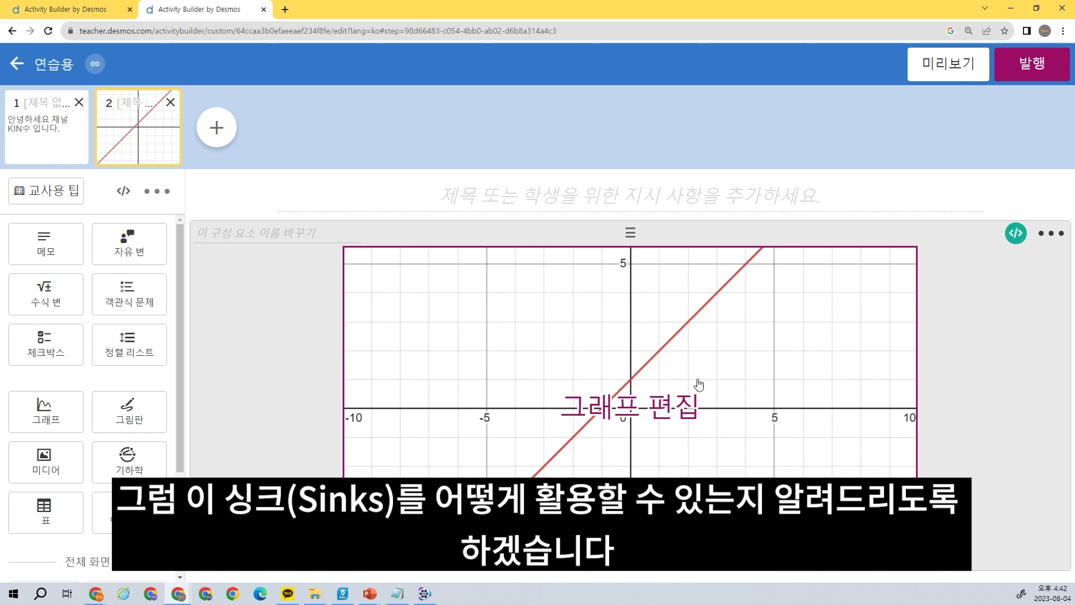
# Step: Add a third screen, preview screen 3 of the CL example activity as a reference, and return to the practice activity
pyautogui.click(218, 129)
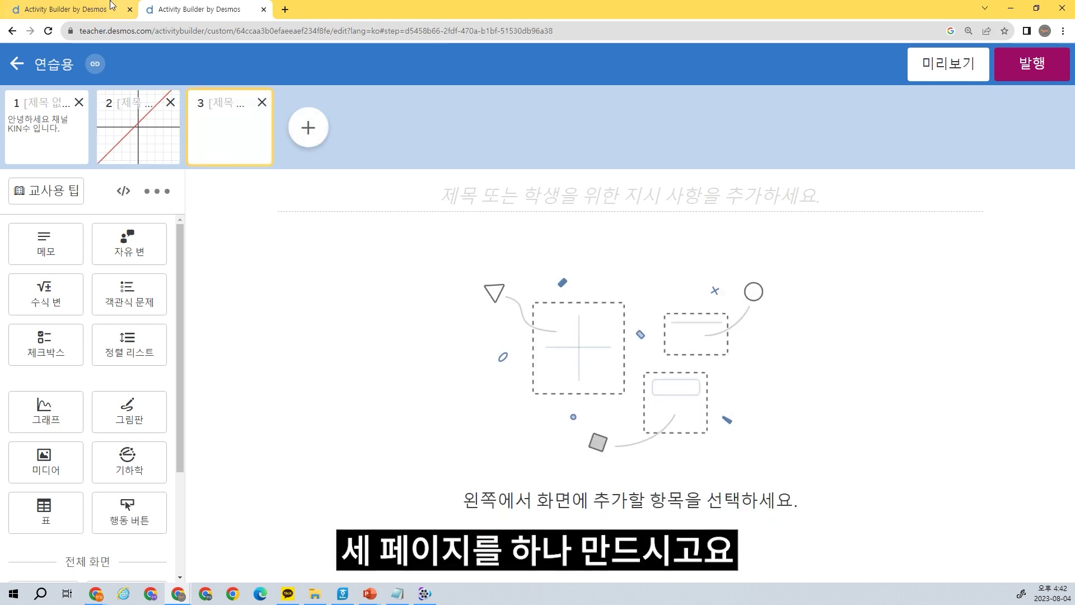
pyautogui.click(67, 9)
pyautogui.click(243, 143)
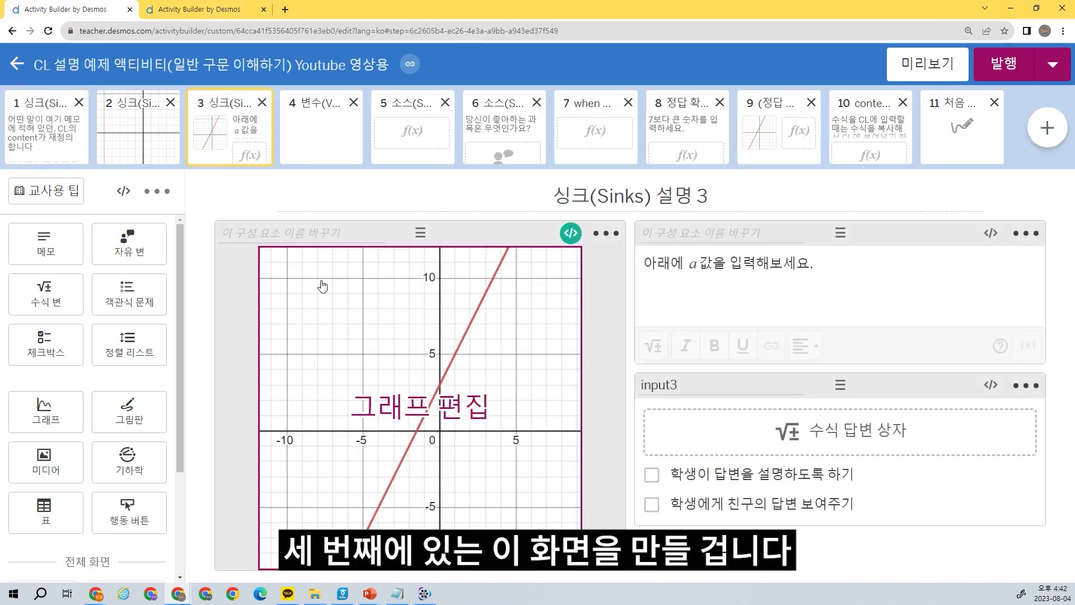
pyautogui.click(954, 81)
pyautogui.click(554, 195)
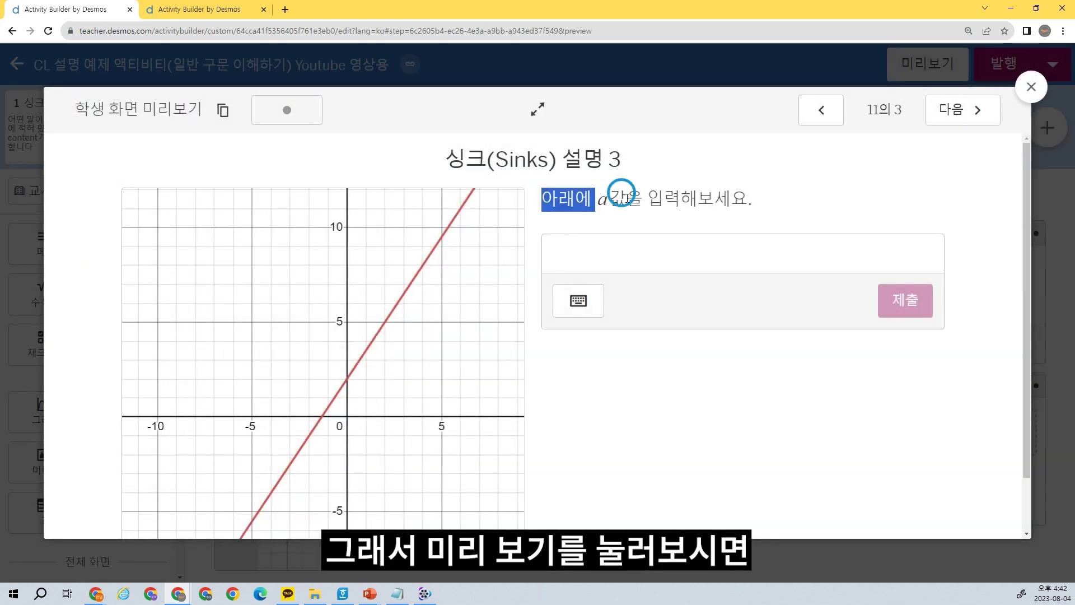
pyautogui.click(742, 249)
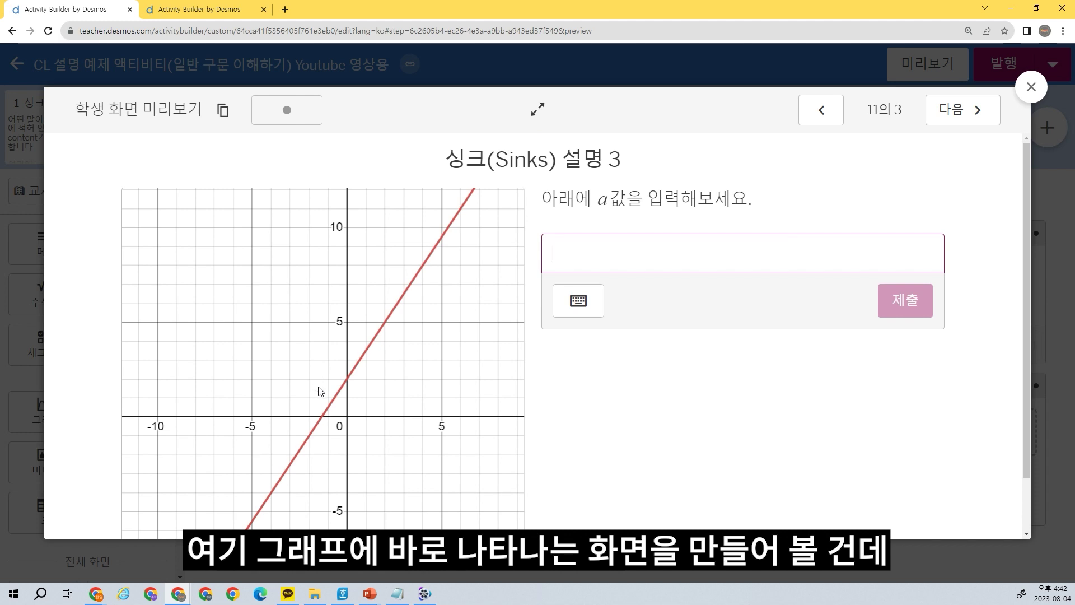
pyautogui.click(1030, 88)
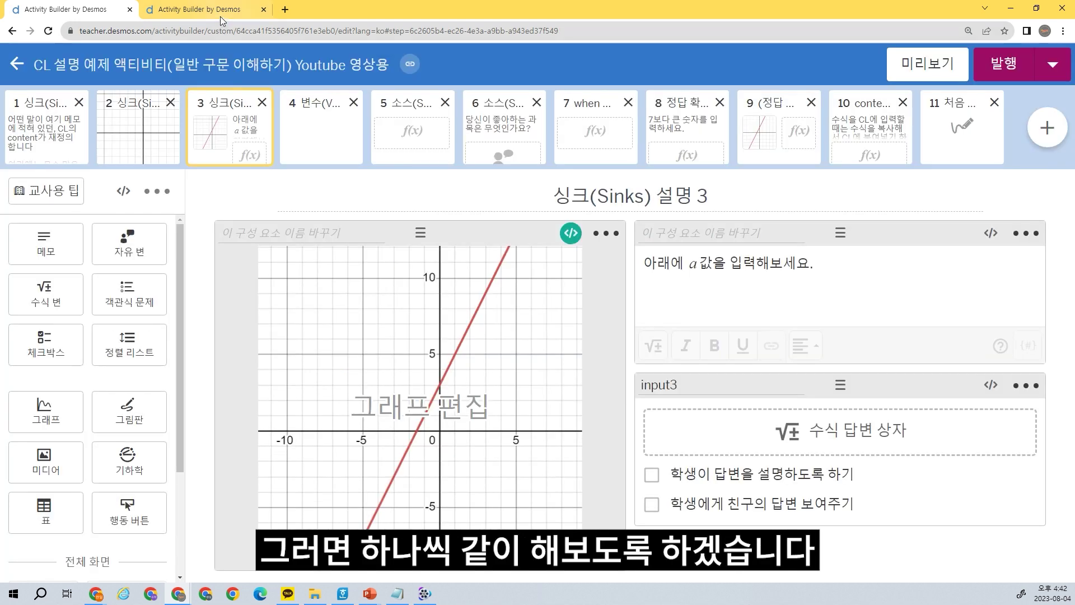
pyautogui.click(219, 16)
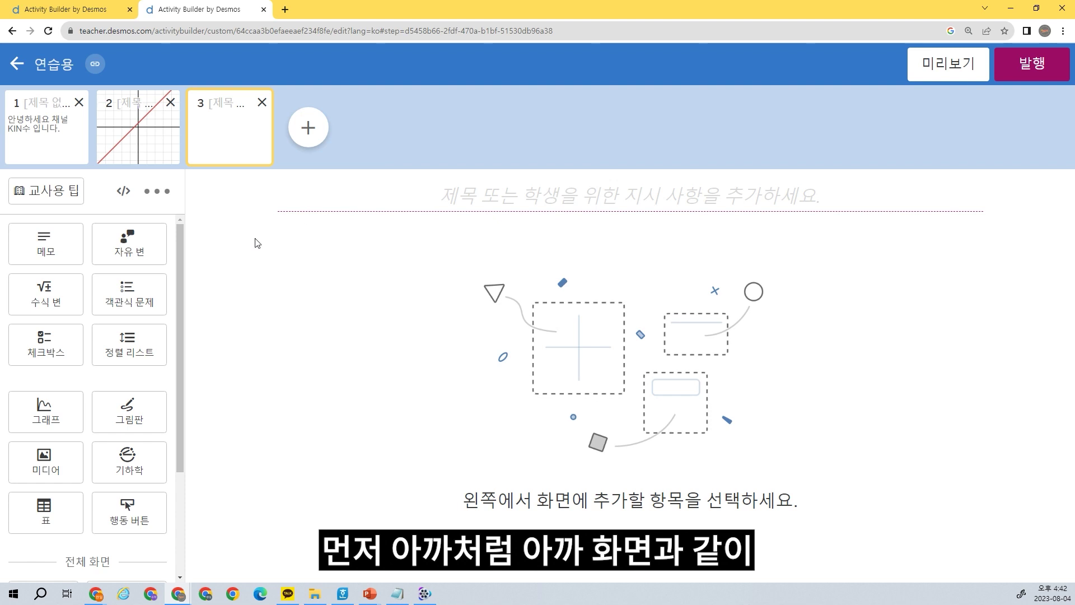
# Step: Add a graph, a note and a math response component to the third screen
pyautogui.click(50, 422)
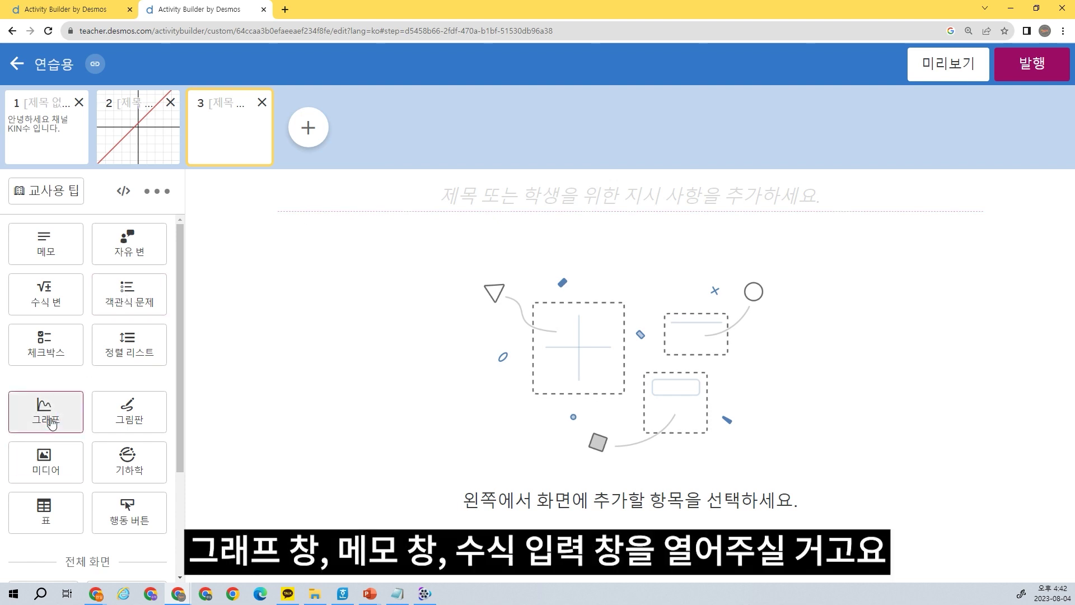
pyautogui.click(58, 244)
pyautogui.click(76, 304)
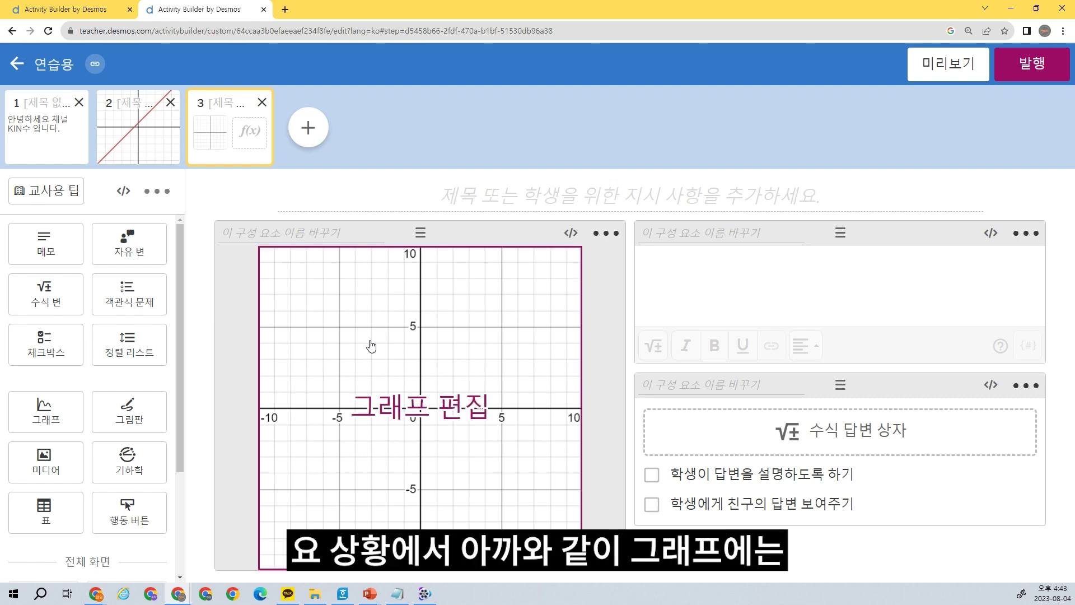
# Step: Define the third screen's graph as y=ax+b with sliders for a and b, and save the graph
pyautogui.click(465, 352)
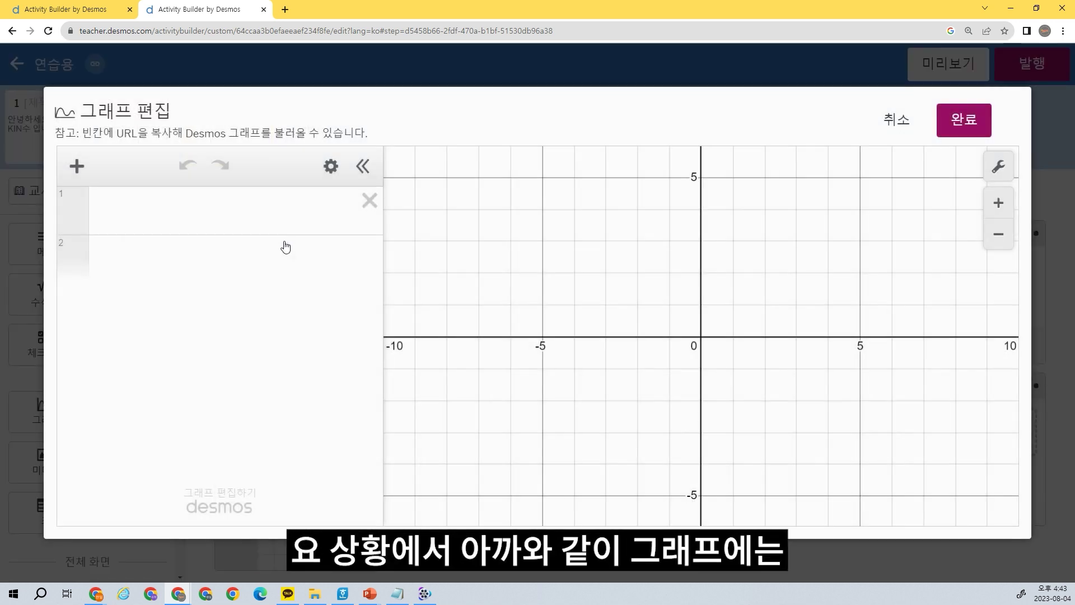
pyautogui.click(287, 234)
pyautogui.write('y=ax+b')
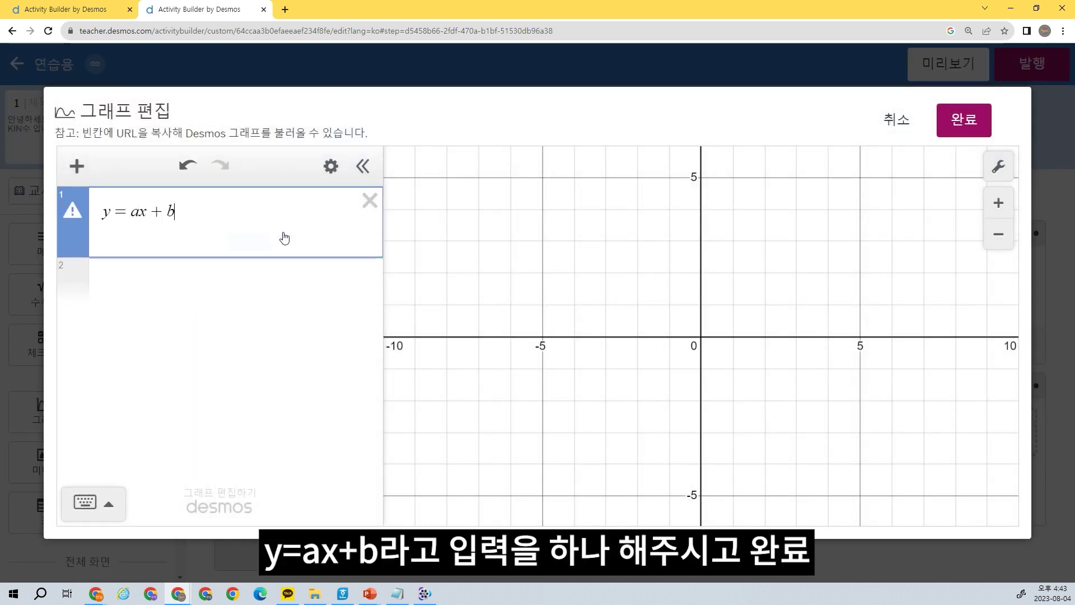
pyautogui.press('Return')
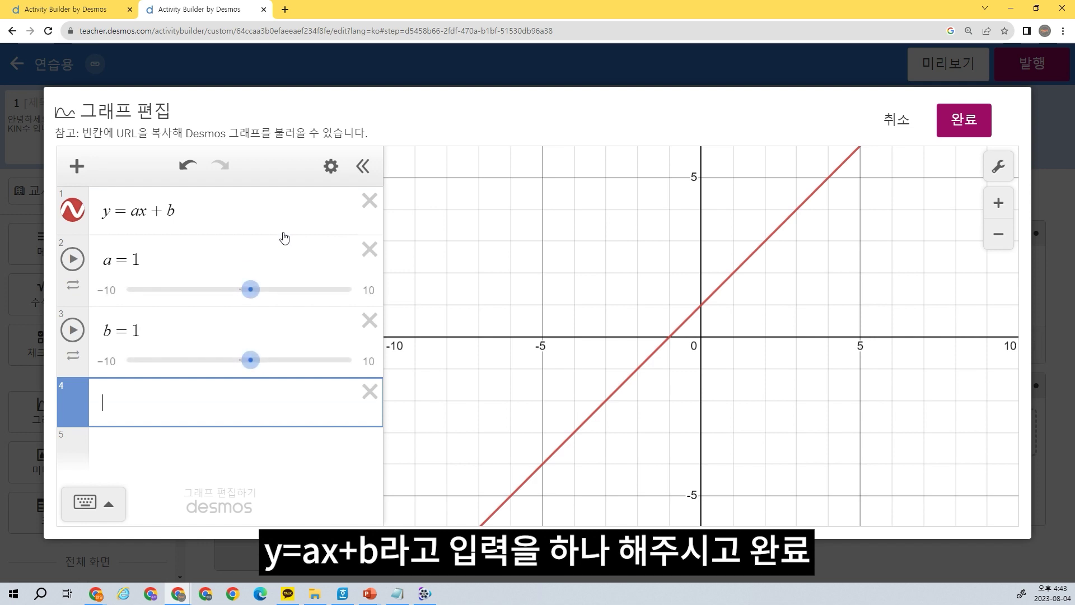
pyautogui.click(963, 120)
# Step: Write the prompt "그래프의 a값을 입력해보세요." in the third screen's note
pyautogui.click(861, 312)
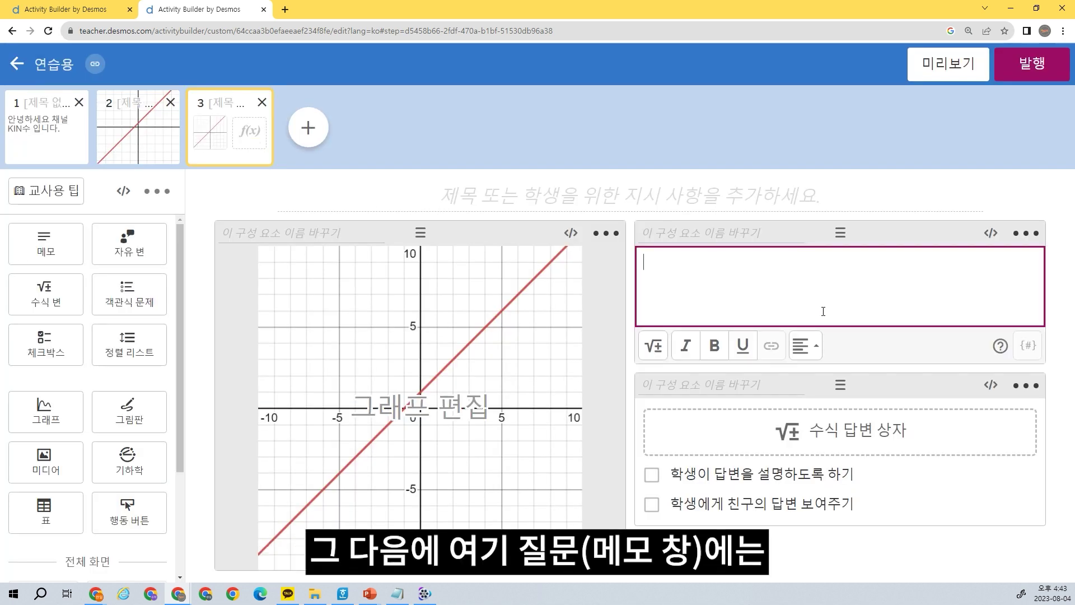
pyautogui.write('그래프의 a')
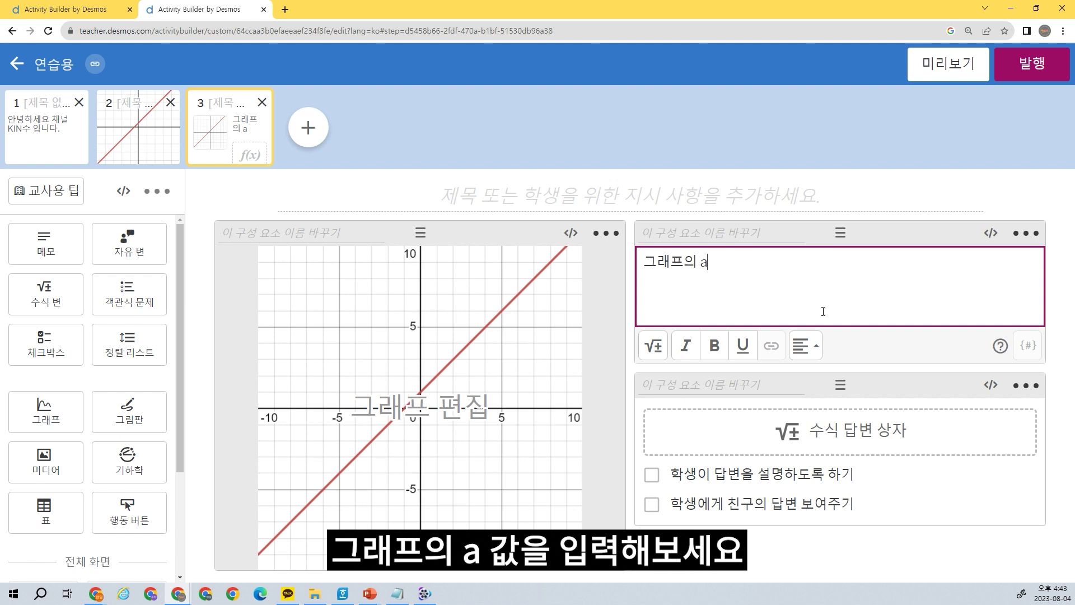
pyautogui.write('값을 입력해보세요.')
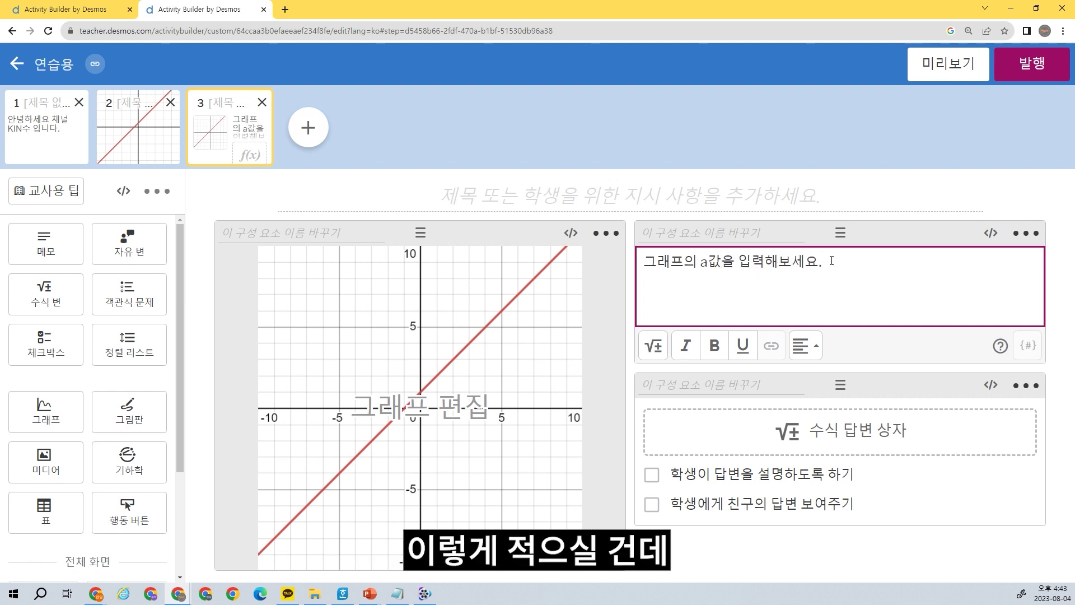
# Step: Try replacing the letter a in the note with a math expression, and put it back as plain text
pyautogui.click(707, 266)
pyautogui.click(709, 267)
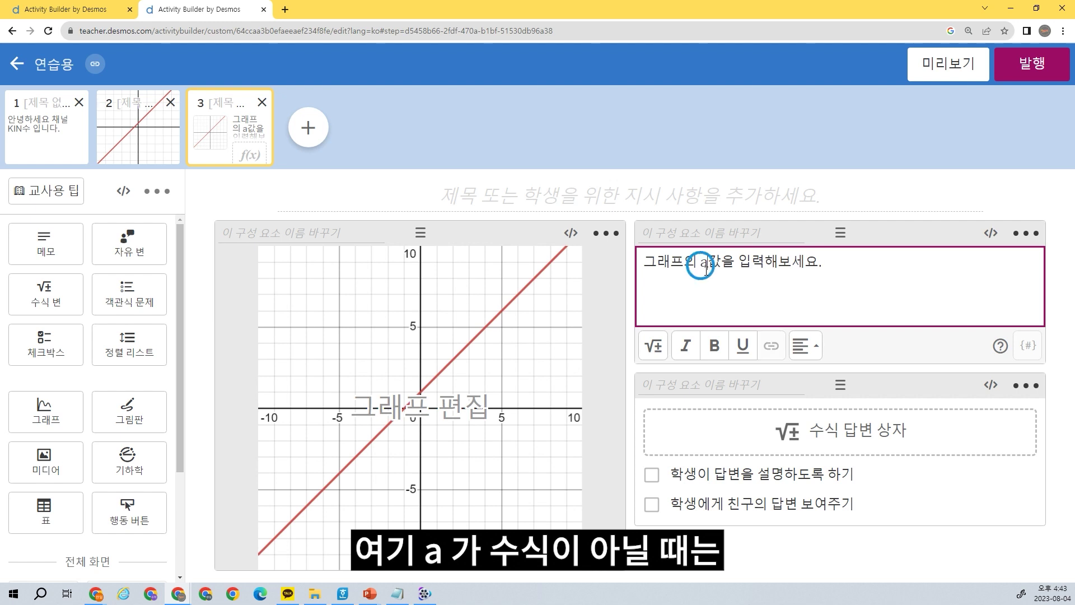
pyautogui.moveTo(708, 268); pyautogui.dragTo(703, 273)
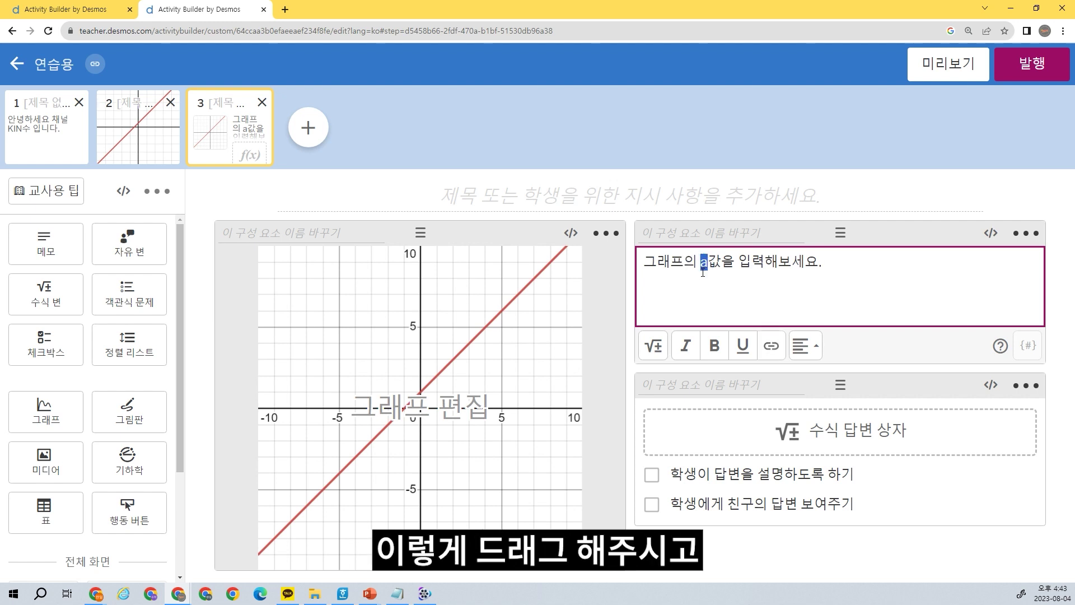
pyautogui.click(654, 345)
pyautogui.press('BackSpace')
pyautogui.press('BackSpace')
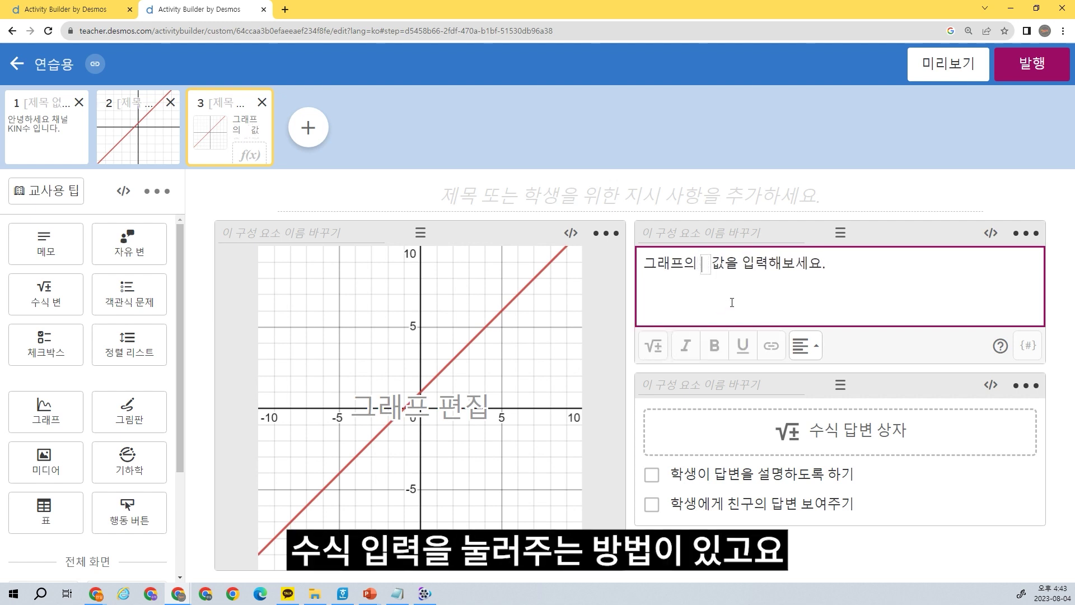
pyautogui.write('a')
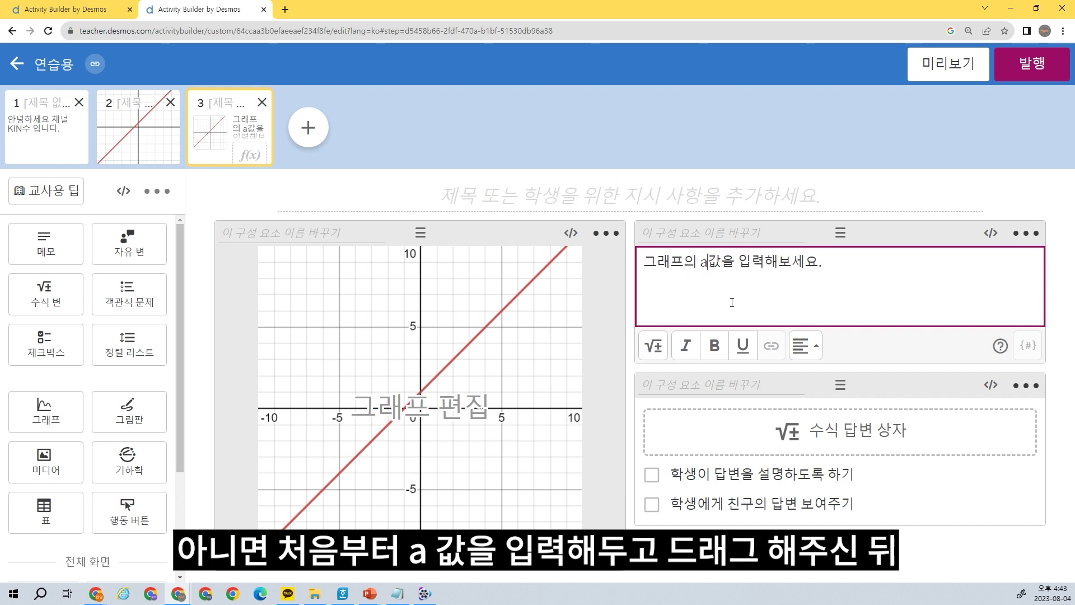
# Step: Format the letter a in the note's sentence as a math expression
pyautogui.moveTo(709, 261); pyautogui.dragTo(700, 261)
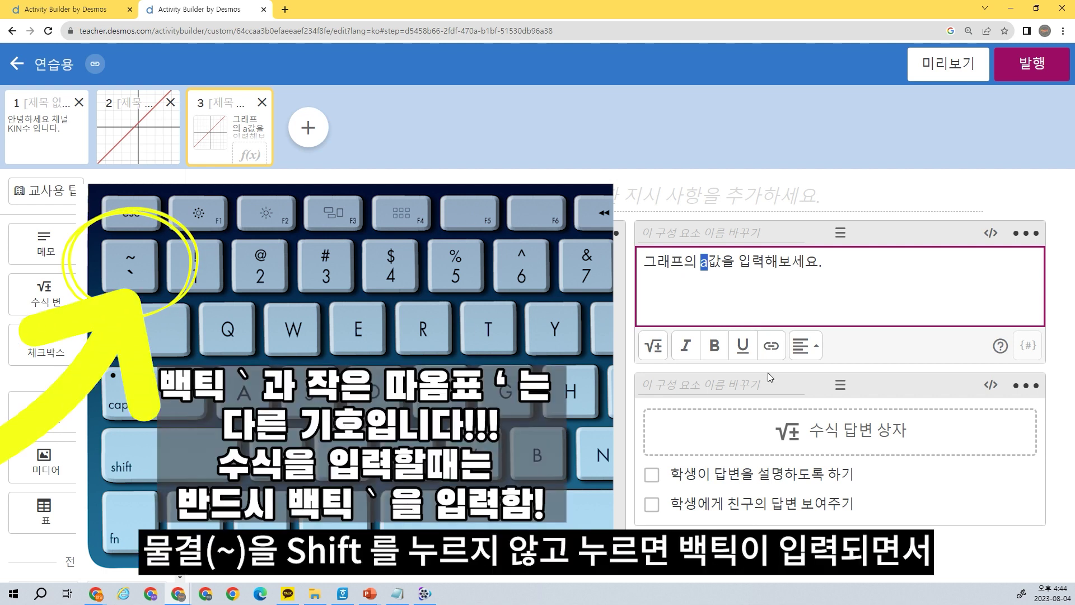
pyautogui.press('`')
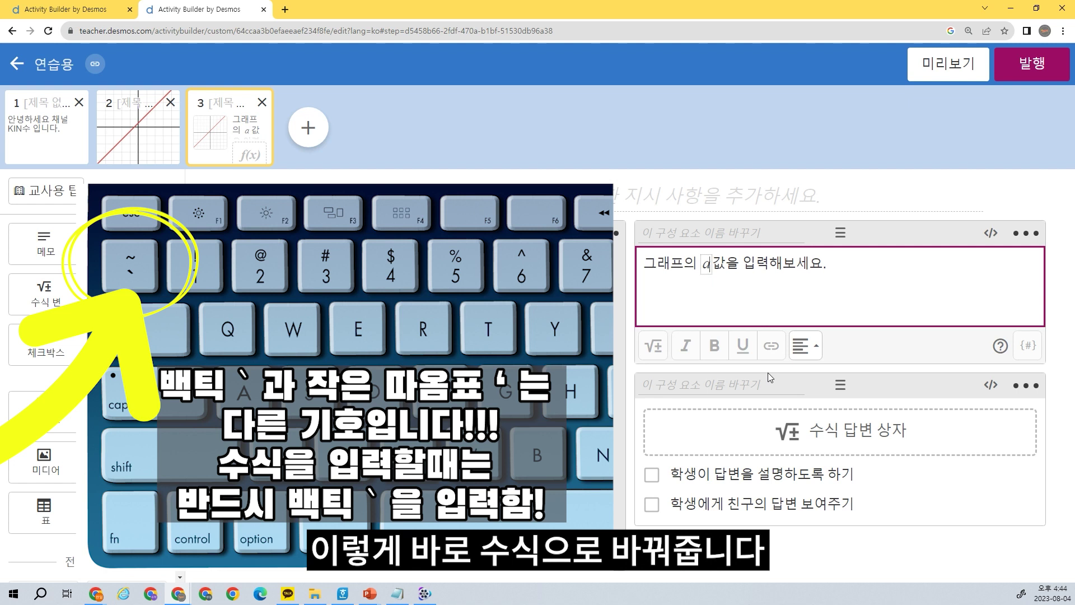
pyautogui.press('BackSpace')
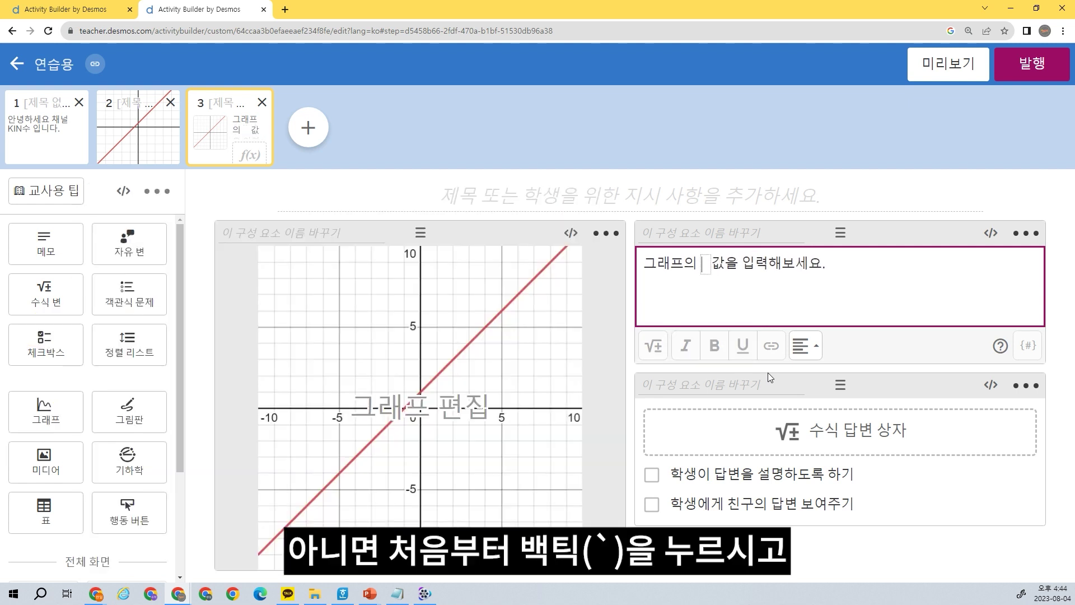
pyautogui.write('a')
pyautogui.press('Right')
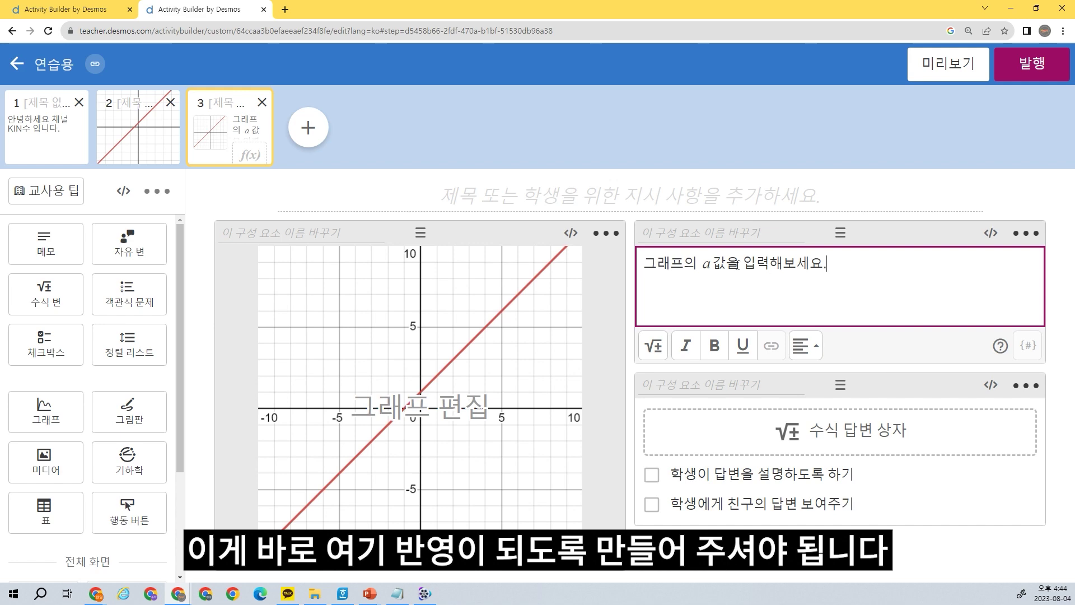
# Step: Test the third screen in the student preview by submitting 5 as the value of a, and close the preview
pyautogui.click(942, 77)
pyautogui.click(731, 206)
pyautogui.write('5')
pyautogui.click(884, 257)
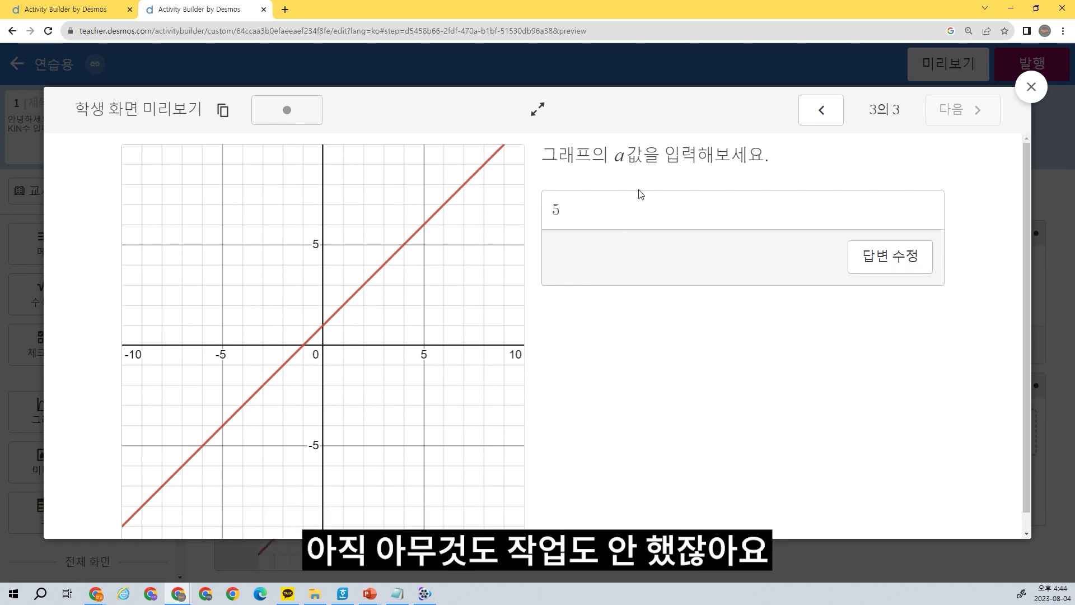
pyautogui.click(751, 202)
pyautogui.click(1030, 87)
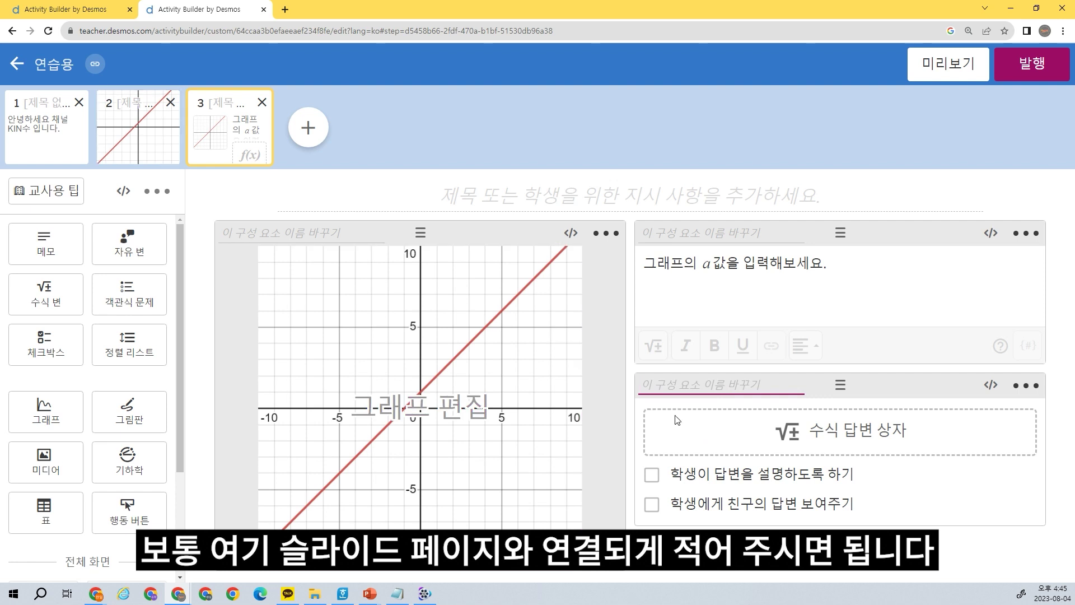
# Step: Name the math response component e3 and start the graph's script with a number sink for `a`
pyautogui.write('e3')
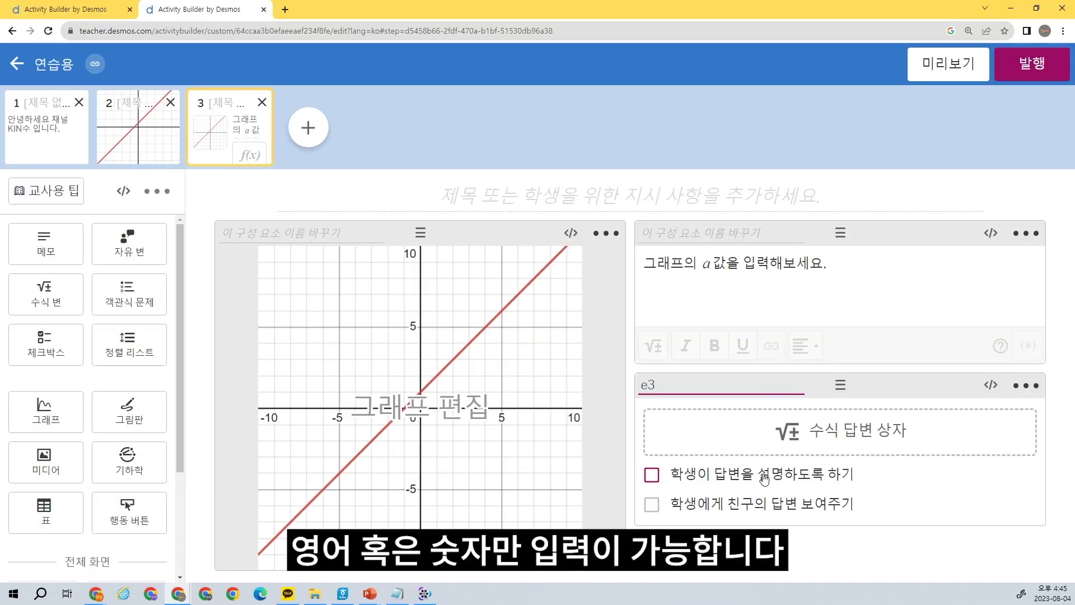
pyautogui.click(572, 235)
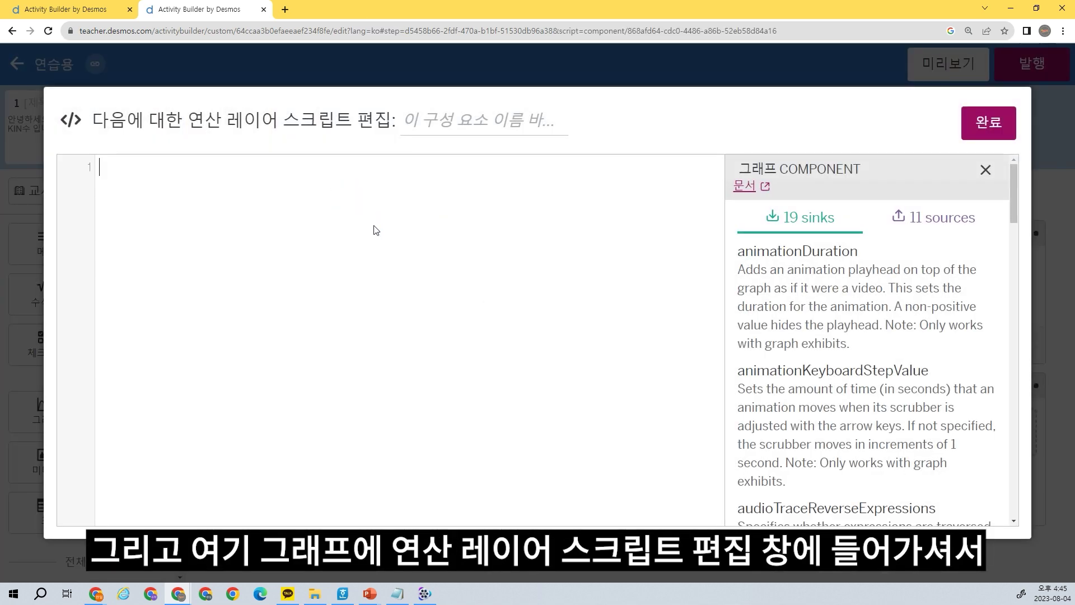
pyautogui.write('n')
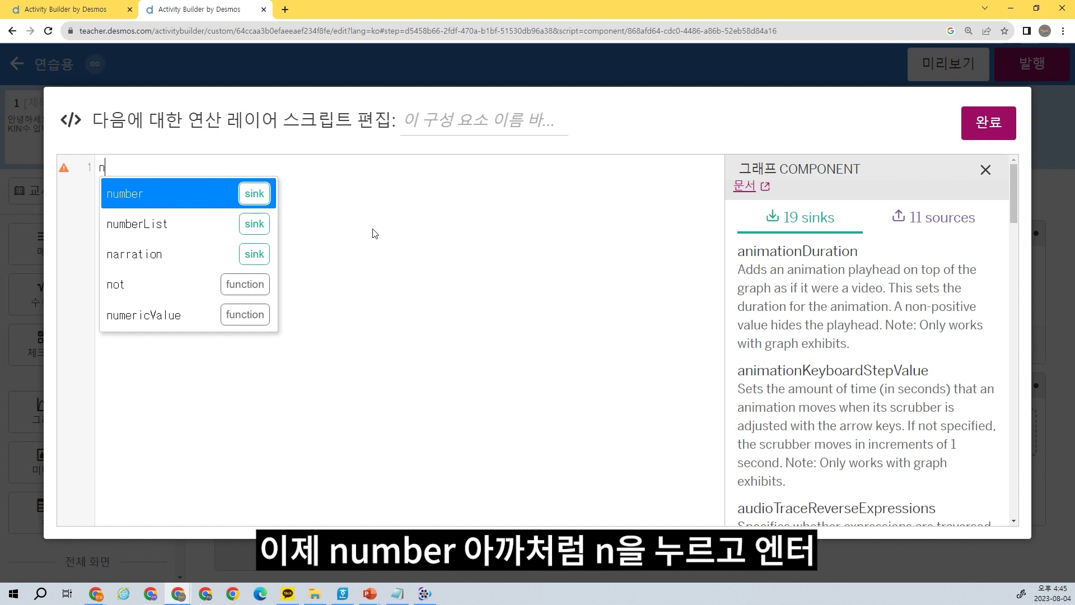
pyautogui.press('Return')
pyautogui.write('a`);')
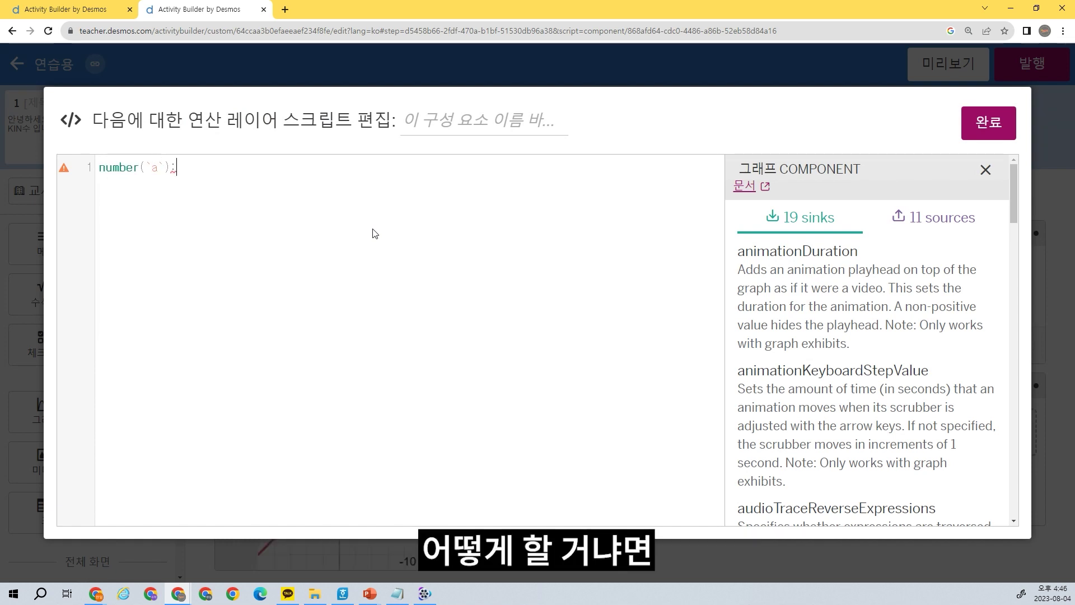
pyautogui.click(981, 125)
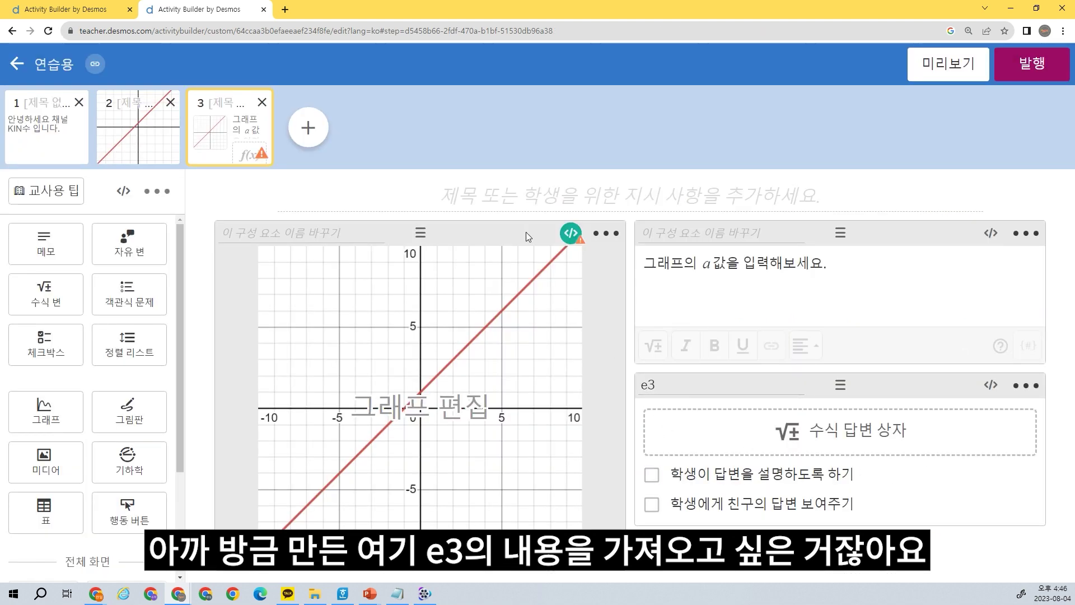
# Step: Complete the graph's script line as number(`a`): e3.numericValue and save it
pyautogui.click(571, 232)
pyautogui.write('er(`a`): e')
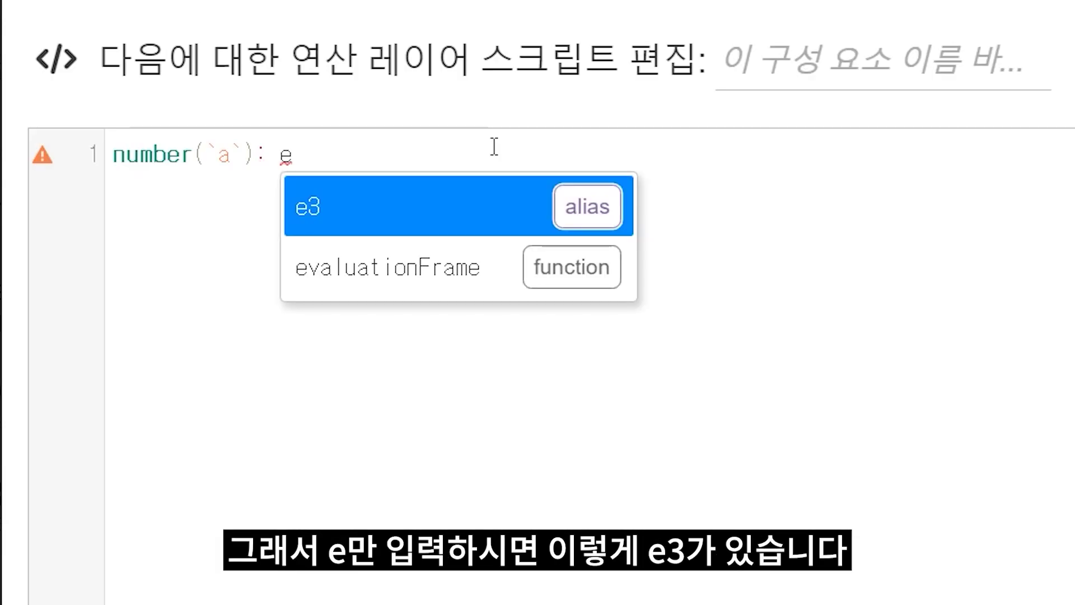
pyautogui.press('Return')
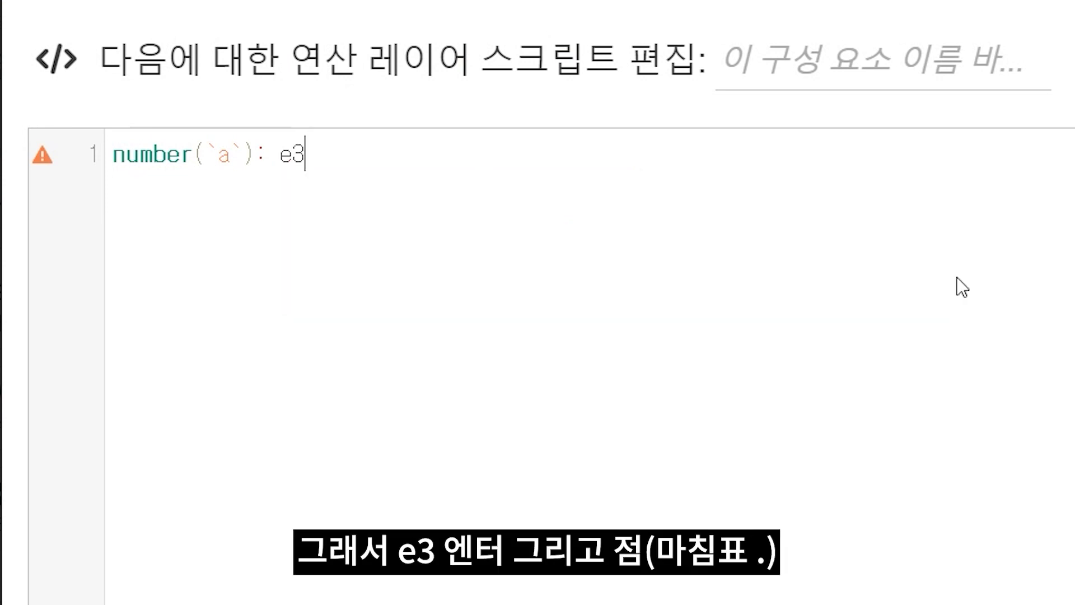
pyautogui.write('.')
pyautogui.press('BackSpace')
pyautogui.write('.')
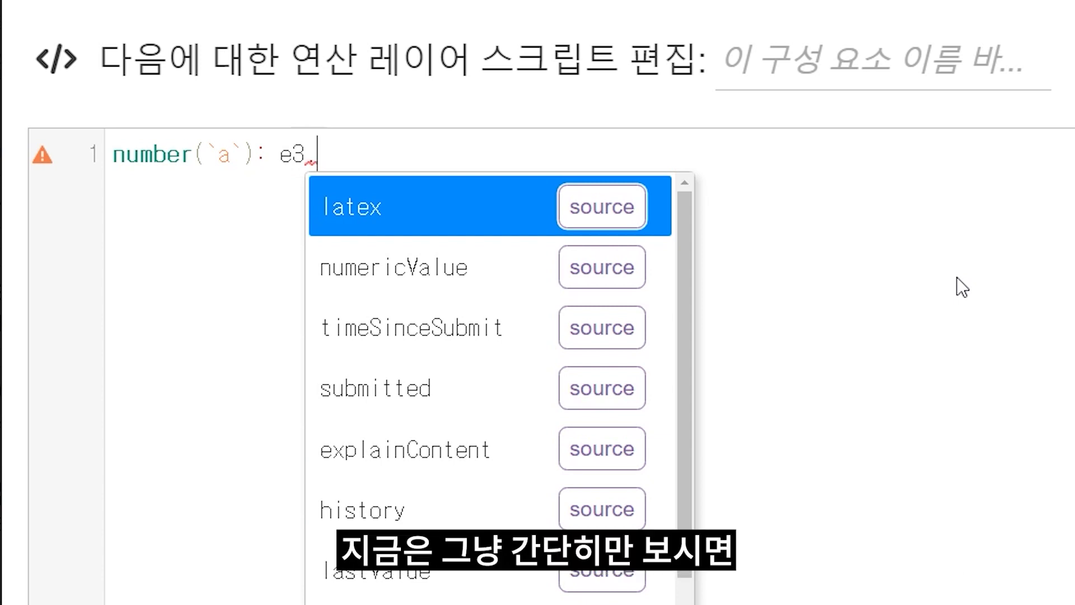
pyautogui.press('Down')
pyautogui.press('Up')
pyautogui.press('Down')
pyautogui.press('Up')
pyautogui.press('Down')
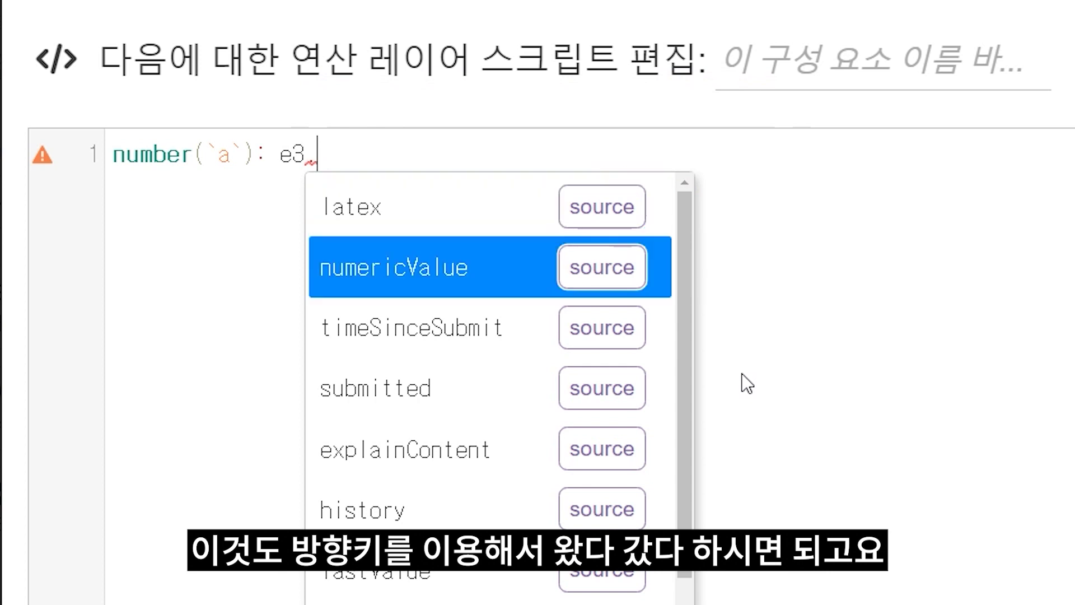
pyautogui.press('Down')
pyautogui.press('Up')
pyautogui.press('Up')
pyautogui.press('Down')
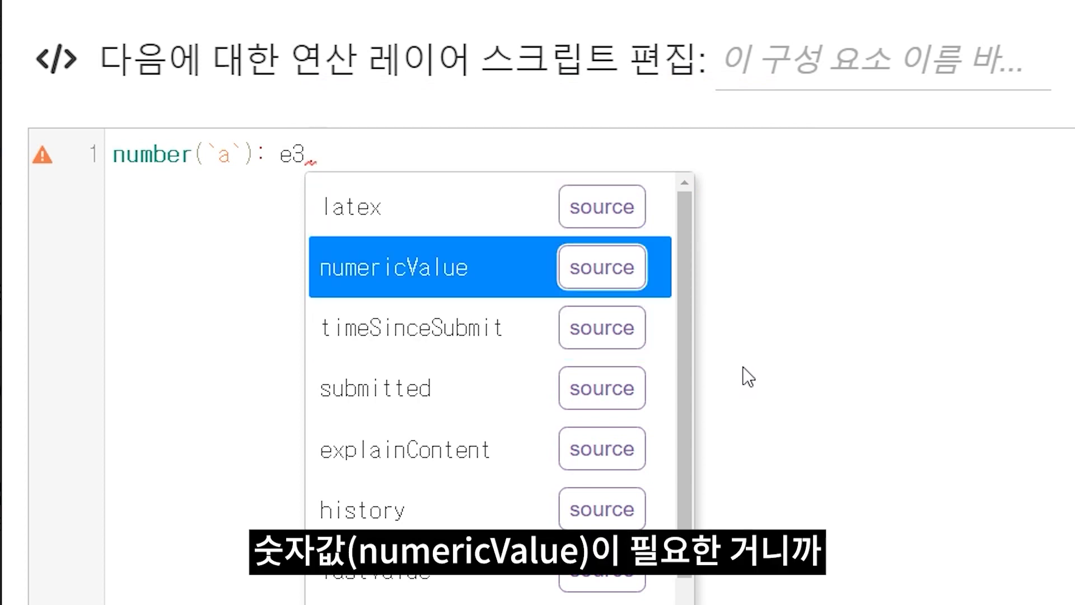
pyautogui.press('Return')
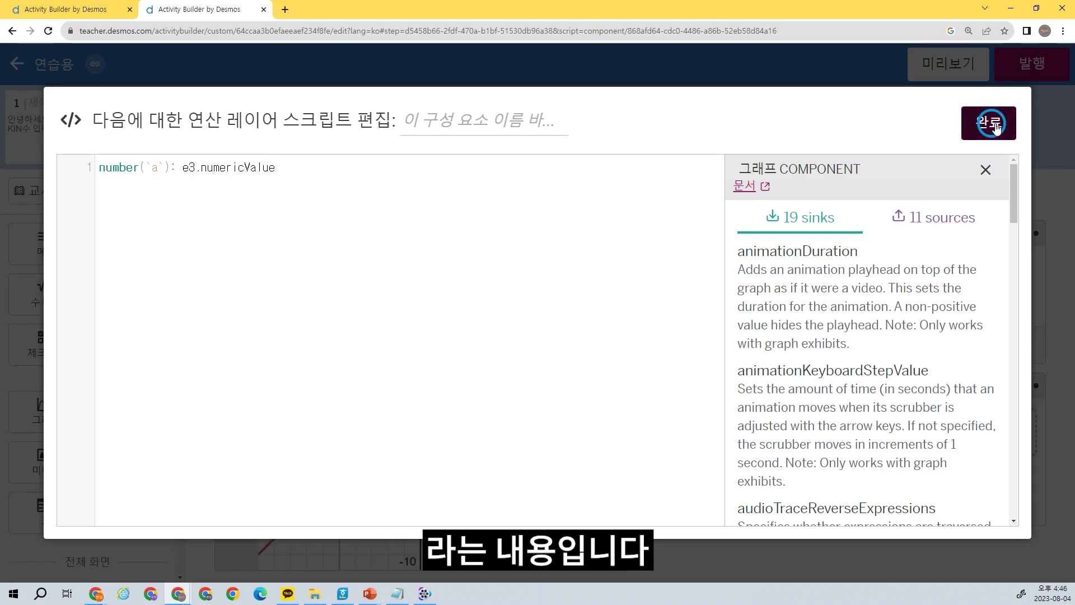
pyautogui.click(981, 120)
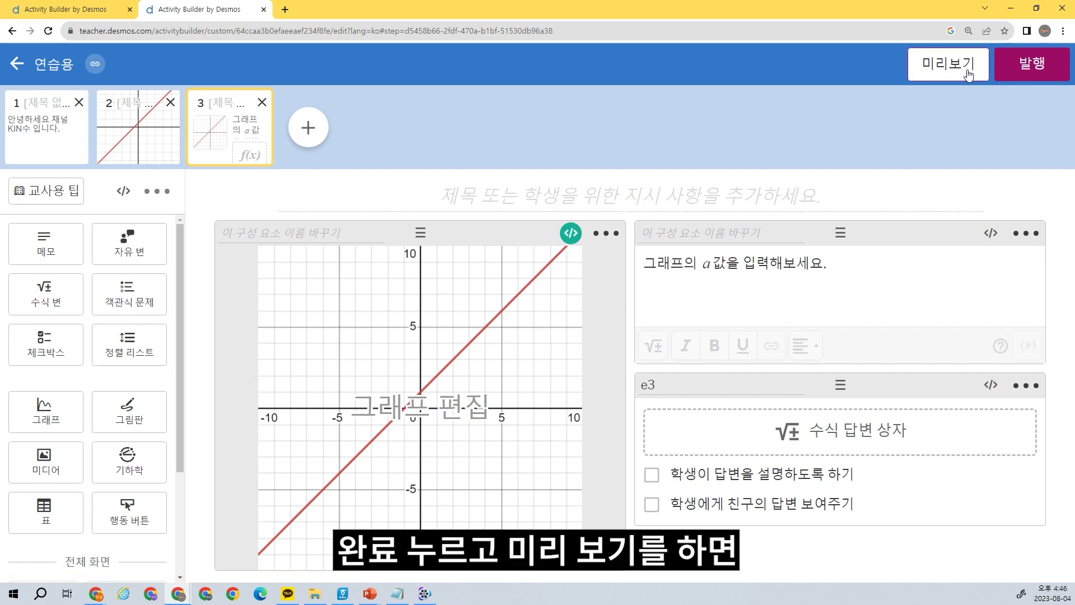
# Step: Test the third screen's graph in the student preview with the a values 5, 3 and -2, and clear the answer
pyautogui.click(969, 74)
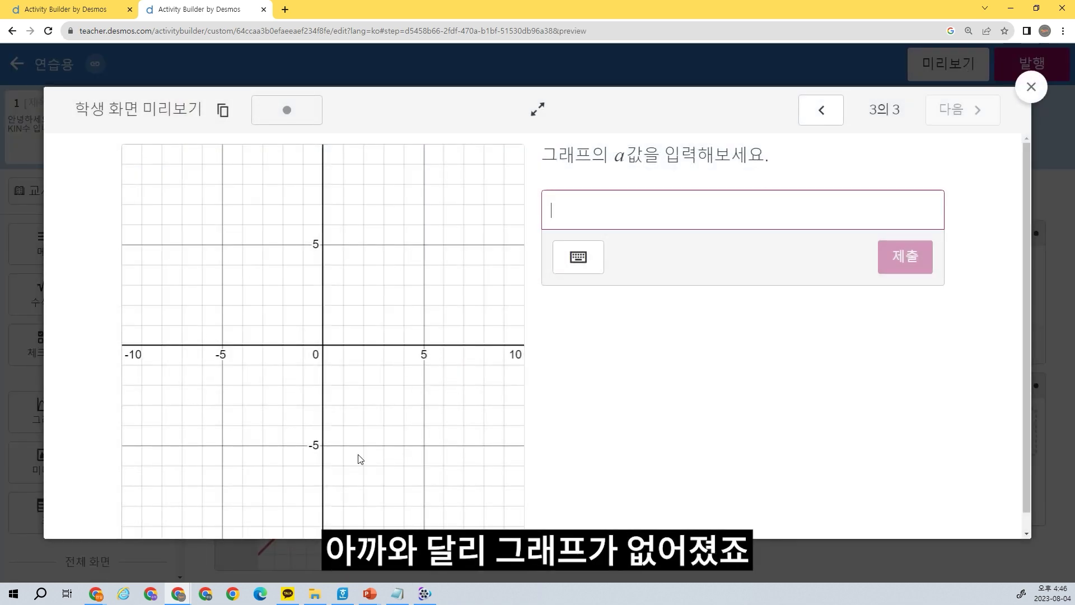
pyautogui.write('5')
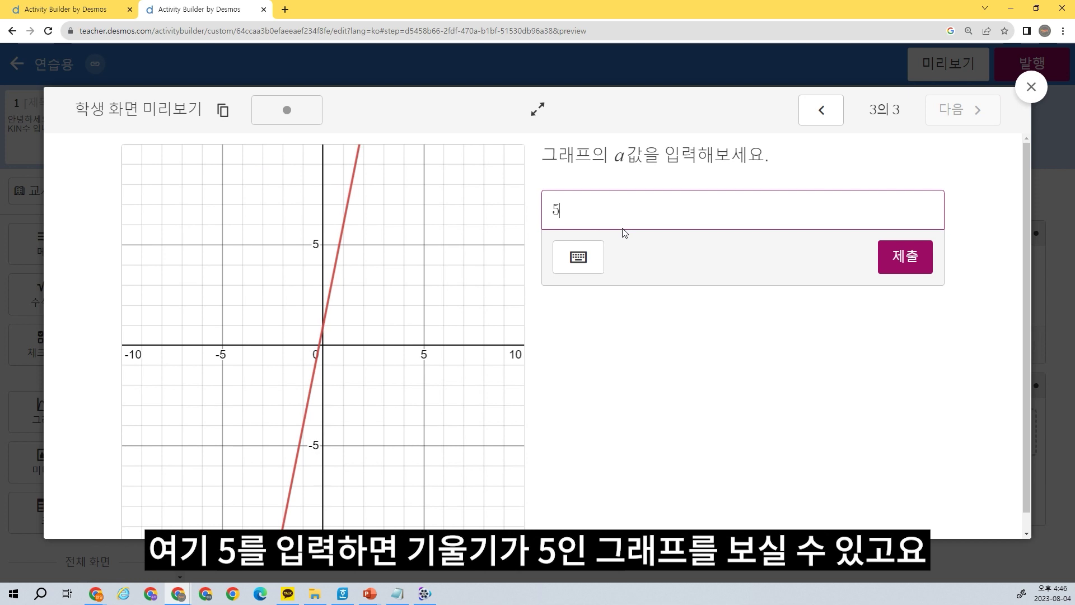
pyautogui.press('BackSpace')
pyautogui.write('3')
pyautogui.press('BackSpace')
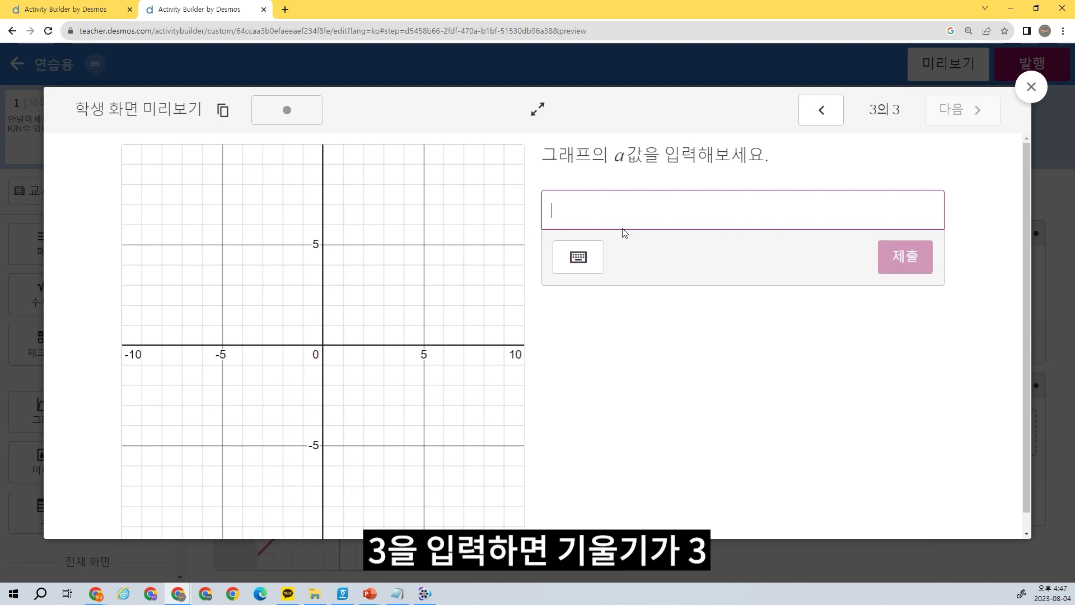
pyautogui.write('-2')
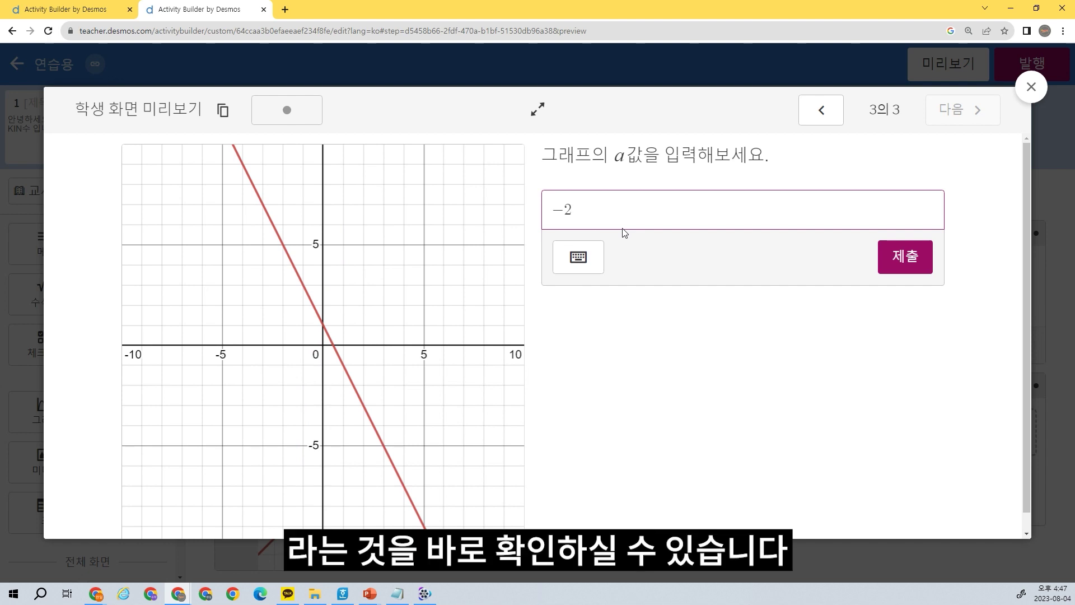
pyautogui.press('BackSpace')
pyautogui.press('BackSpace')
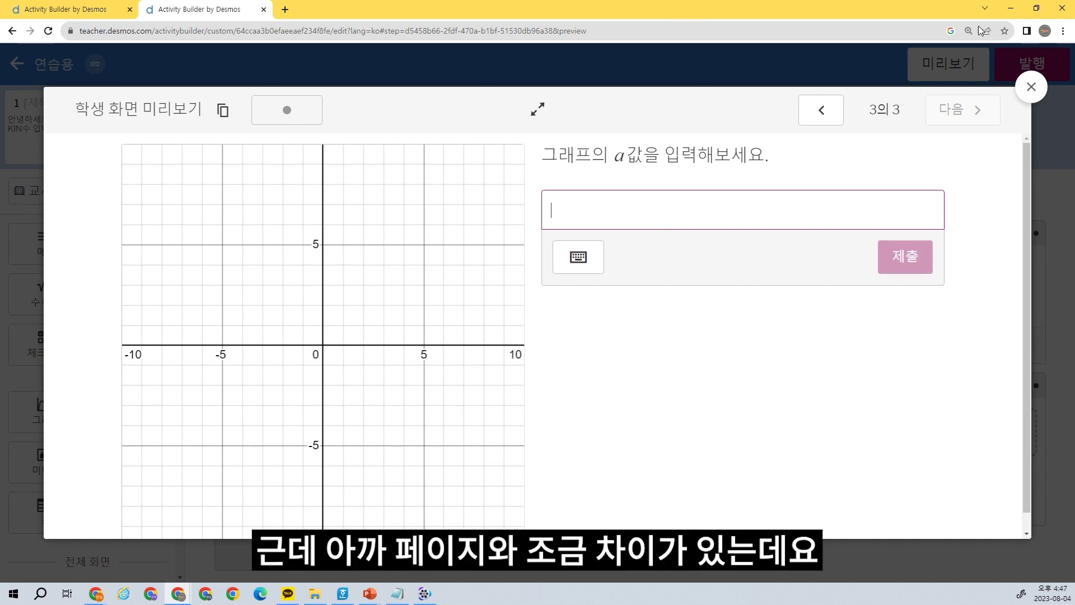
pyautogui.click(1029, 89)
# Step: Submit and clear the answer 5 in the CL example activity's screen 3 preview for comparison, and return to the practice activity
pyautogui.click(79, 10)
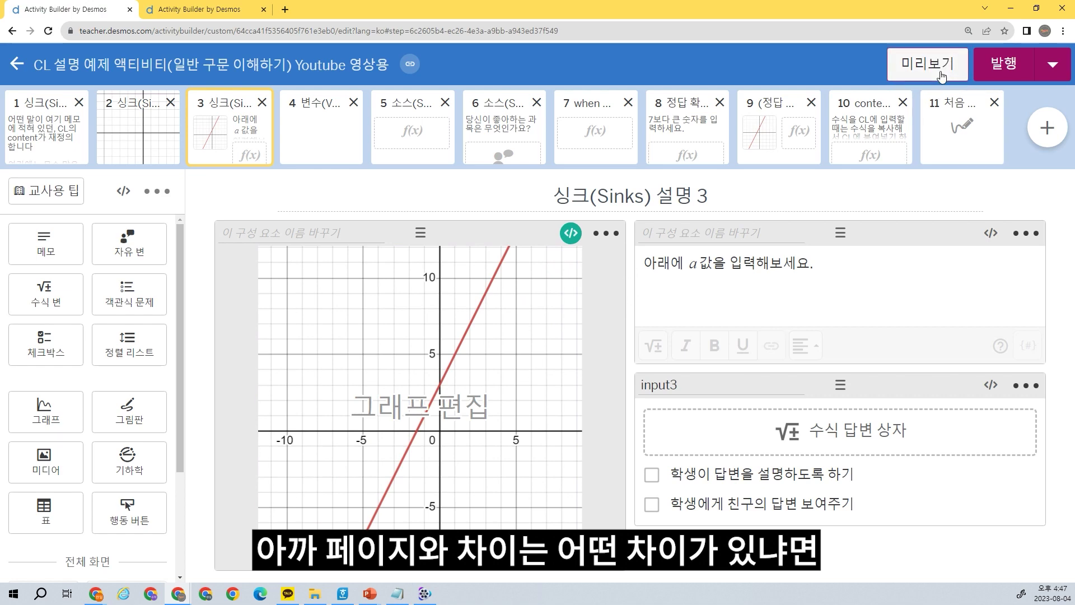
pyautogui.click(928, 64)
pyautogui.click(721, 255)
pyautogui.write('5')
pyautogui.click(905, 300)
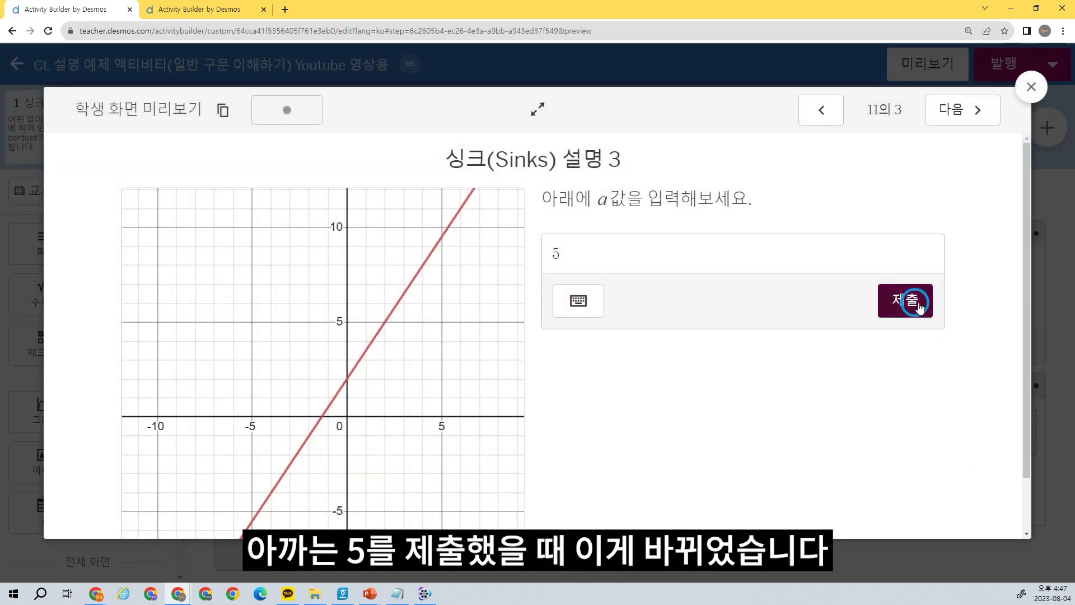
pyautogui.click(639, 260)
pyautogui.press('BackSpace')
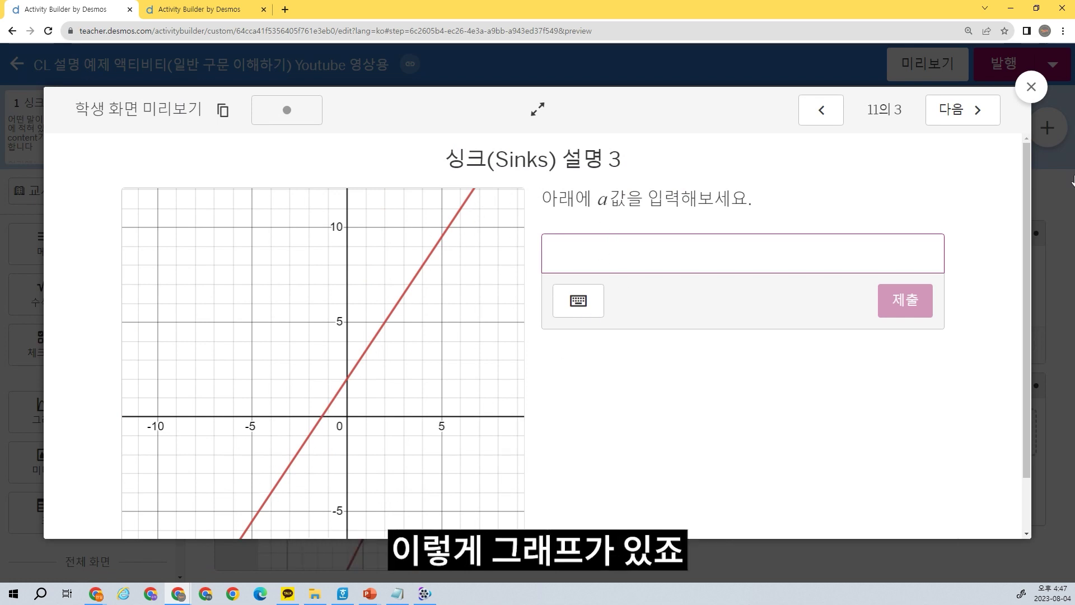
pyautogui.click(1031, 87)
pyautogui.click(194, 9)
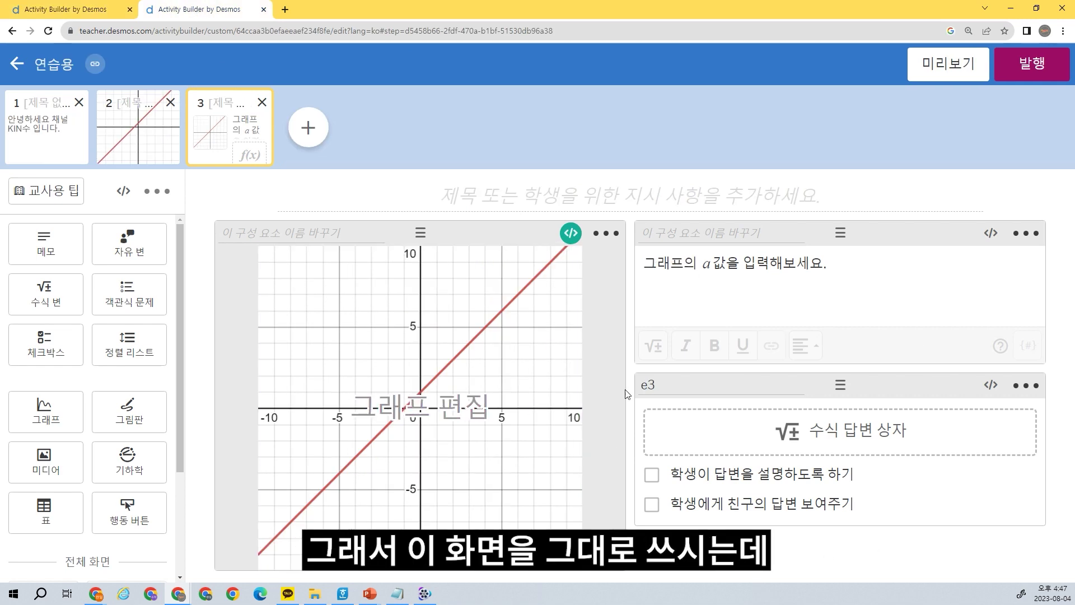
# Step: Open the graph's script on the third screen and select the expression e3.numericValue
pyautogui.click(570, 233)
pyautogui.moveTo(276, 168); pyautogui.dragTo(180, 168)
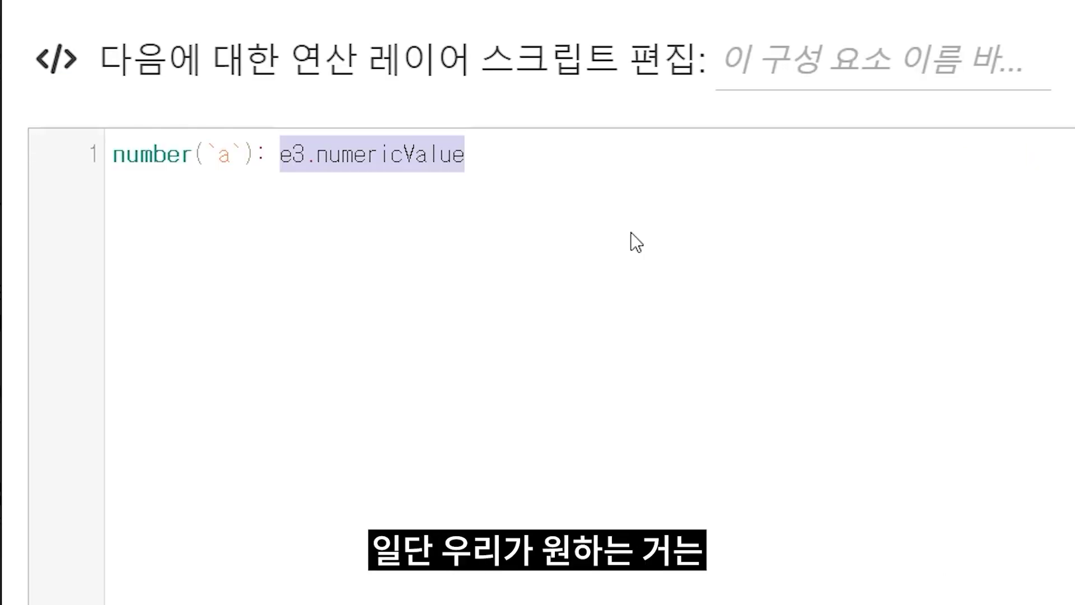